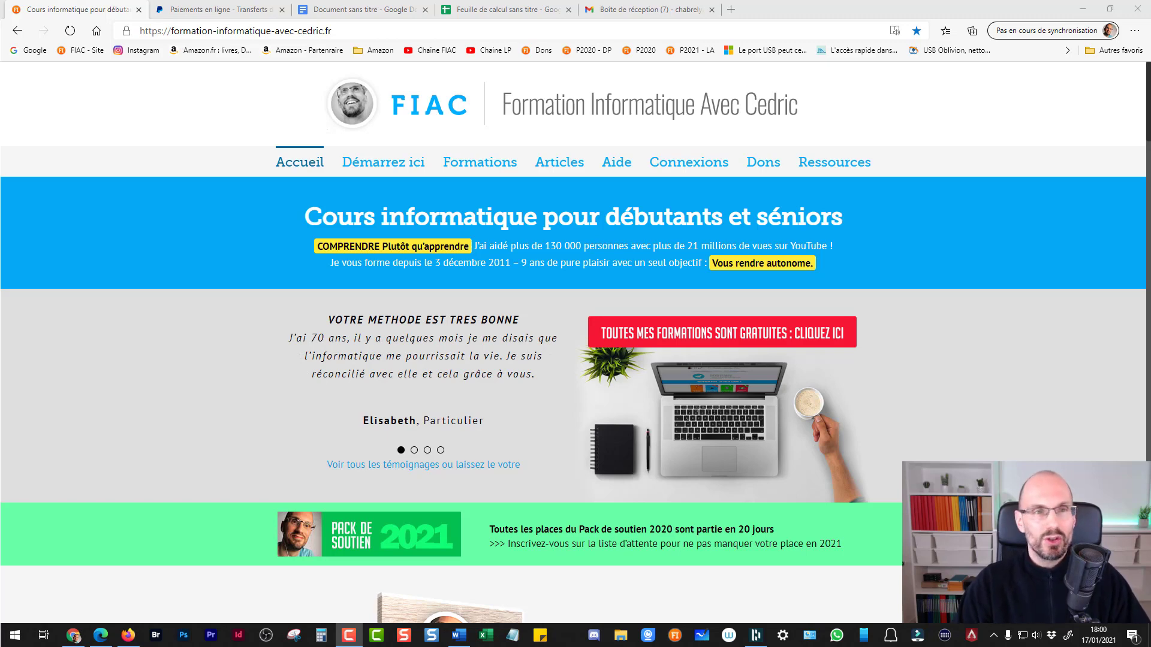
Copy the PayPal heading and paragraph about sending money with the app, using Copier
left_click(219, 9)
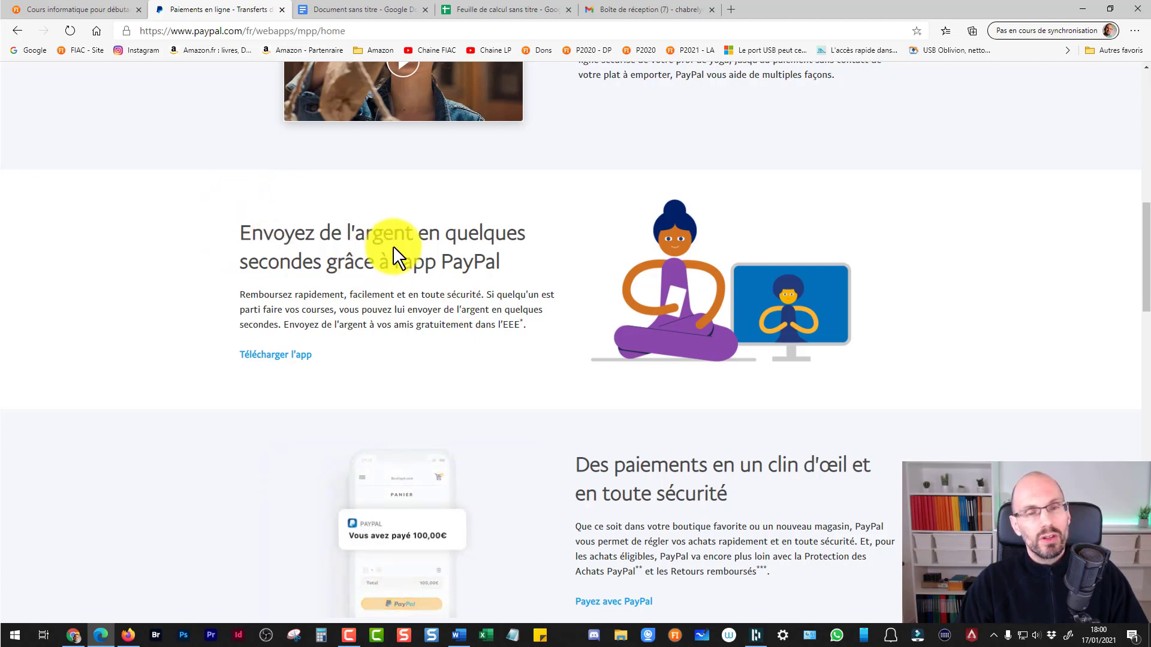
left_click_drag(240, 232, 537, 331)
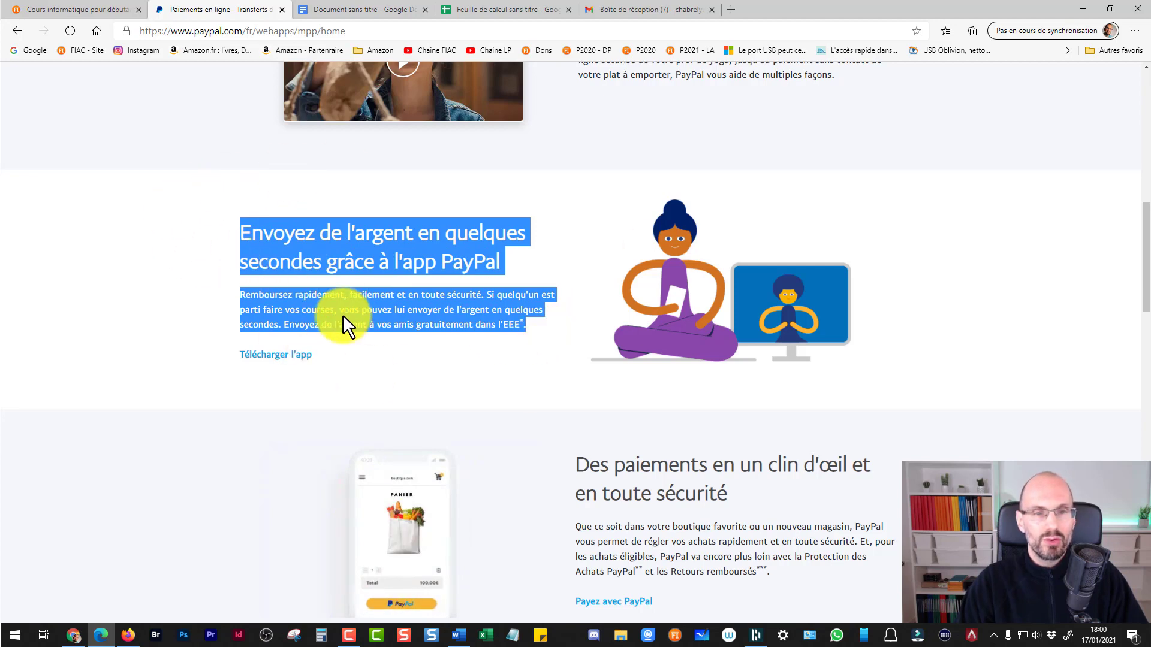
right_click(355, 257)
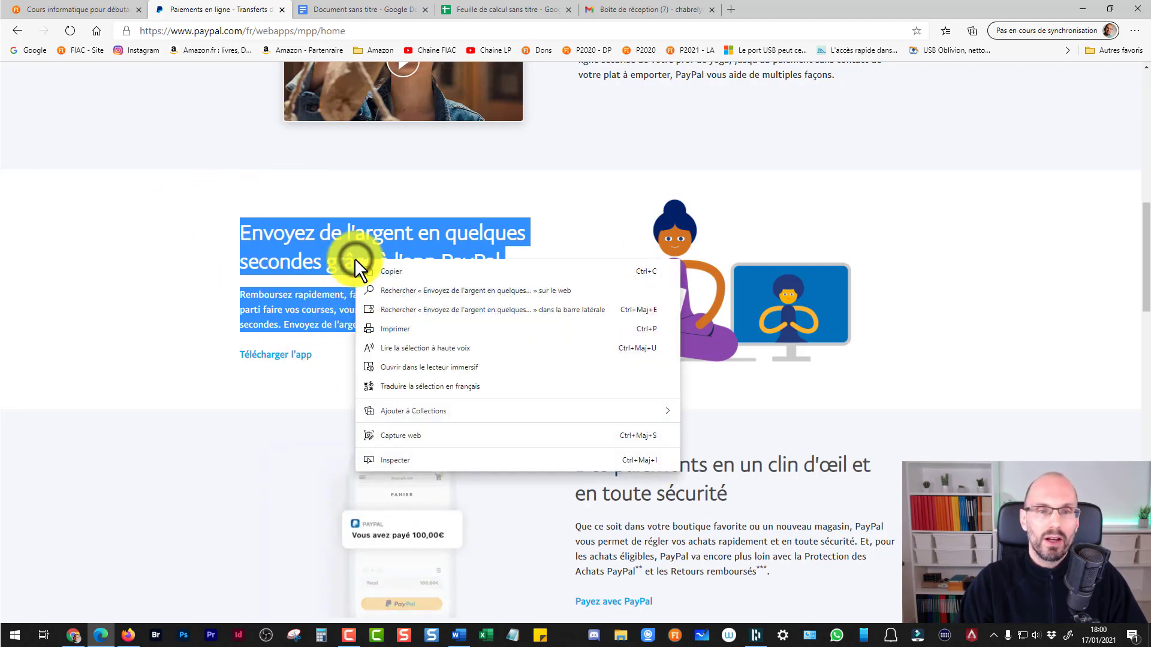
left_click(384, 270)
Paste the PayPal text with its web formatting into the untitled Google Doc and select it
key("ctrl+Tab")
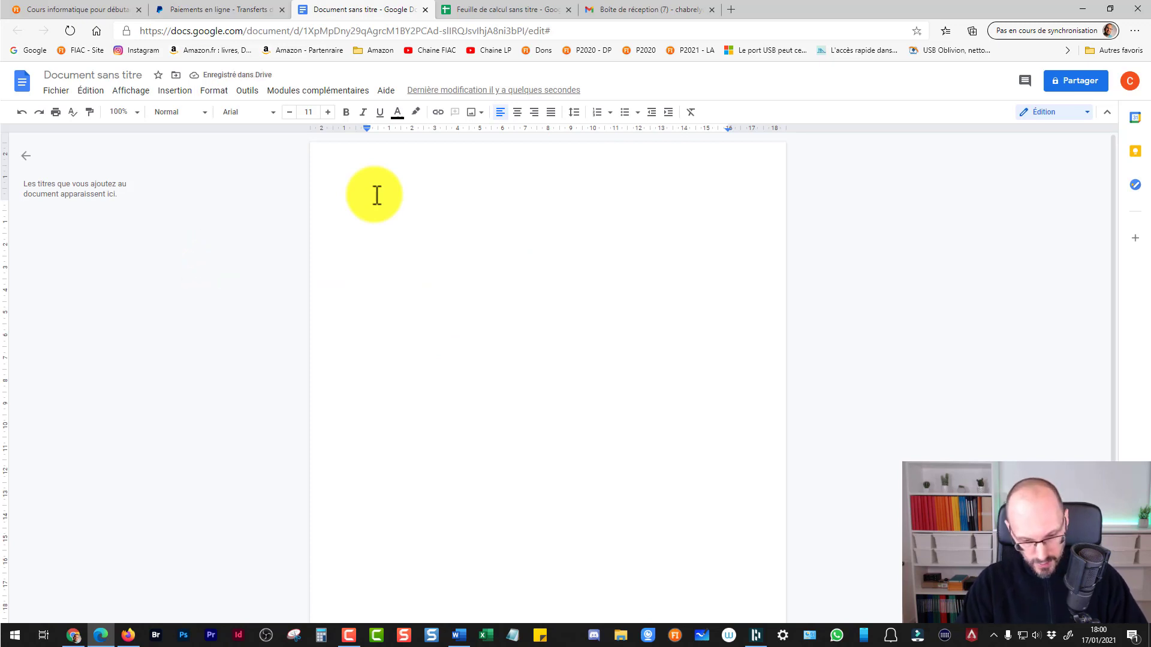
key("ctrl+v")
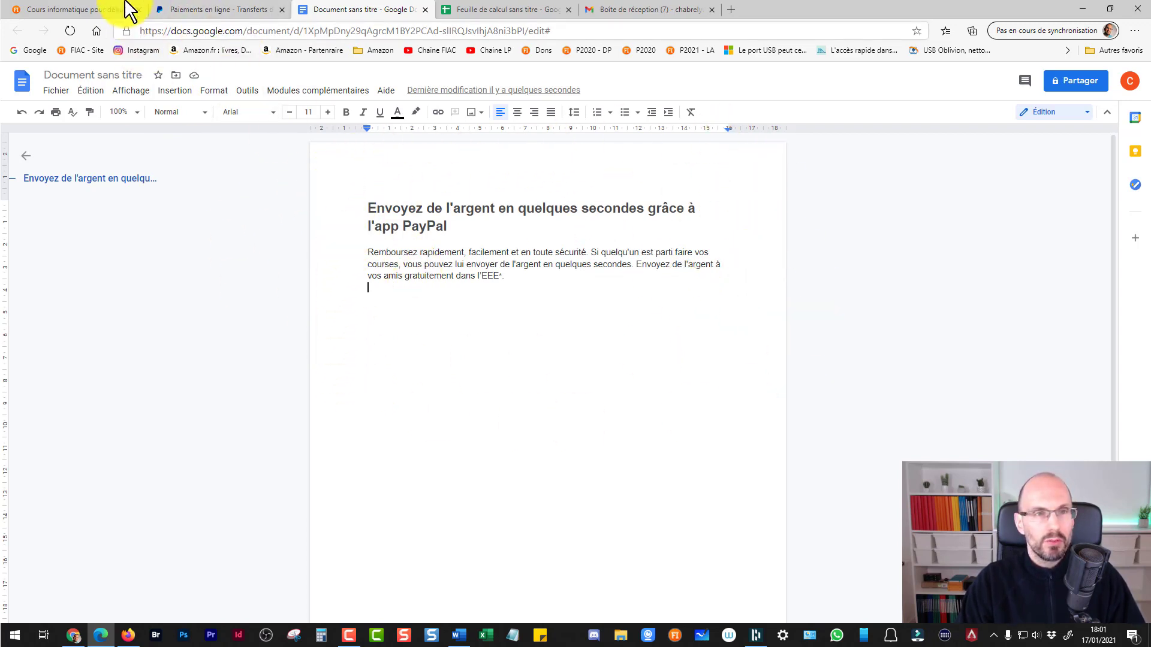
left_click(201, 9)
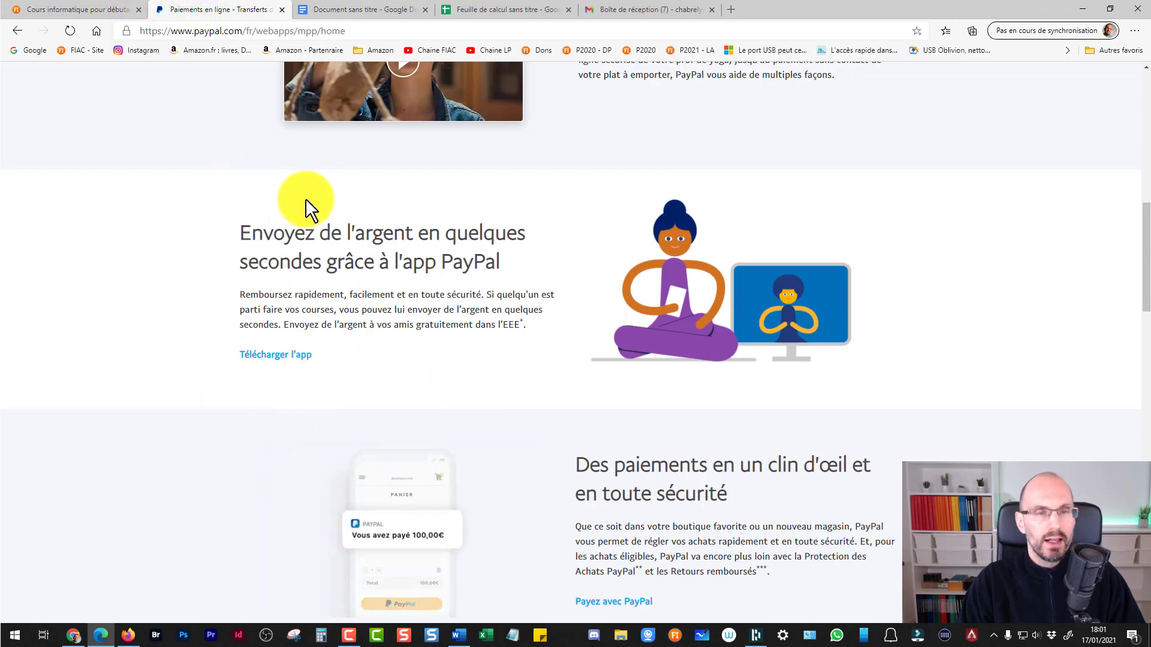
left_click(348, 9)
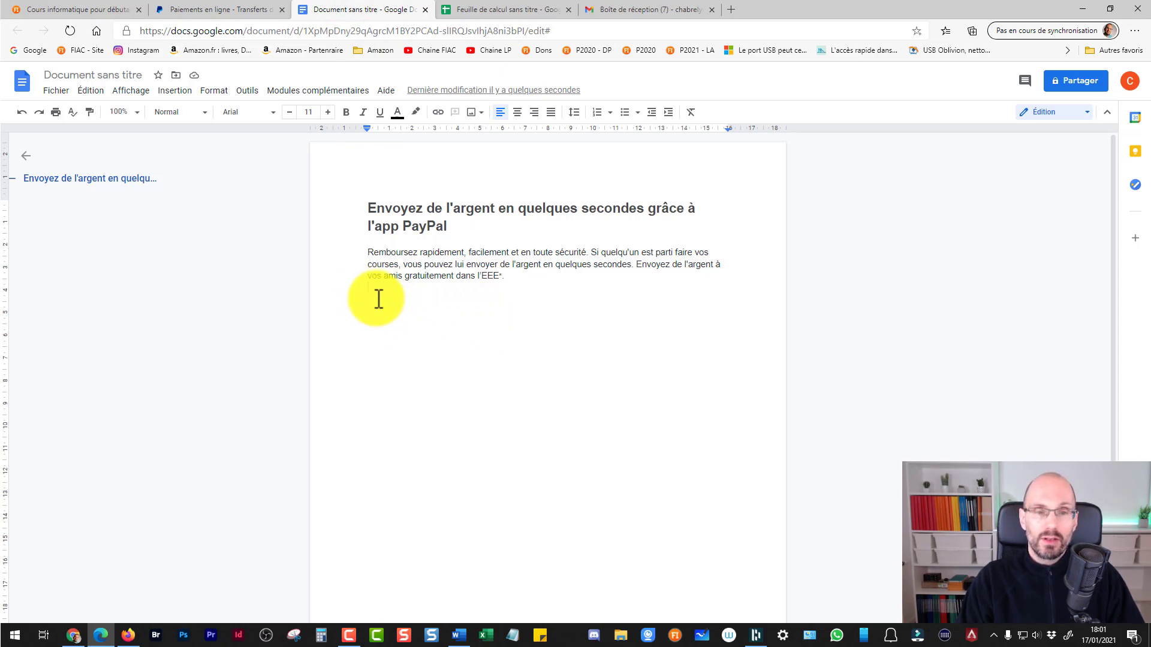
left_click_drag(374, 297, 363, 207)
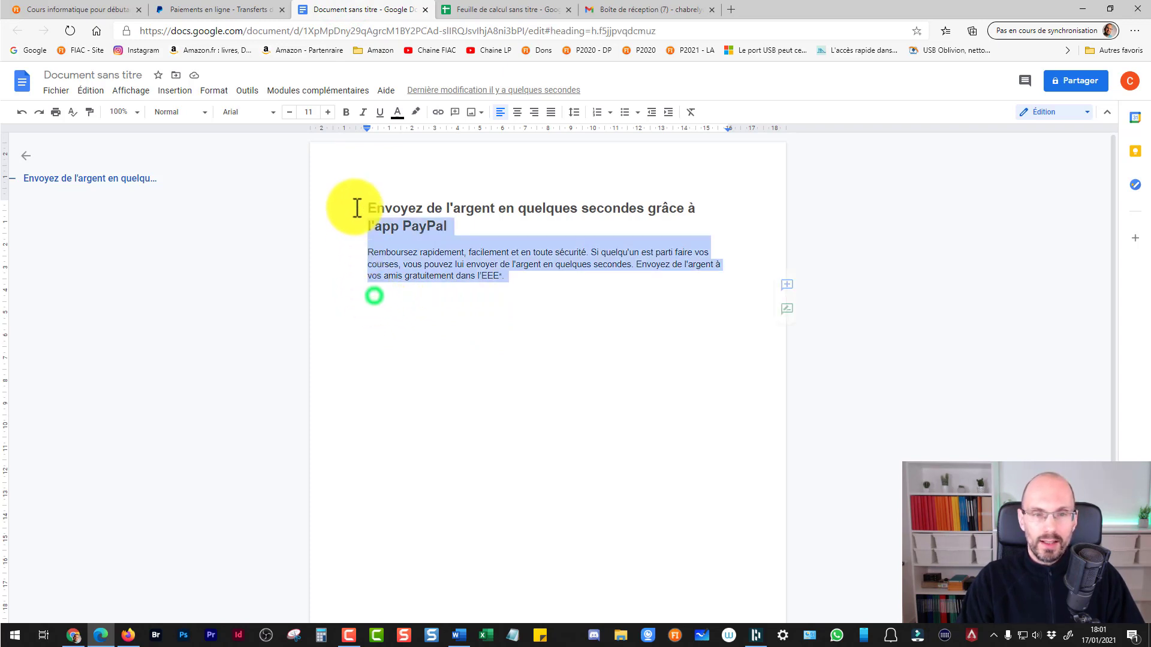
Clear the pasted text's formatting, undo that, then delete all the text
left_click(691, 113)
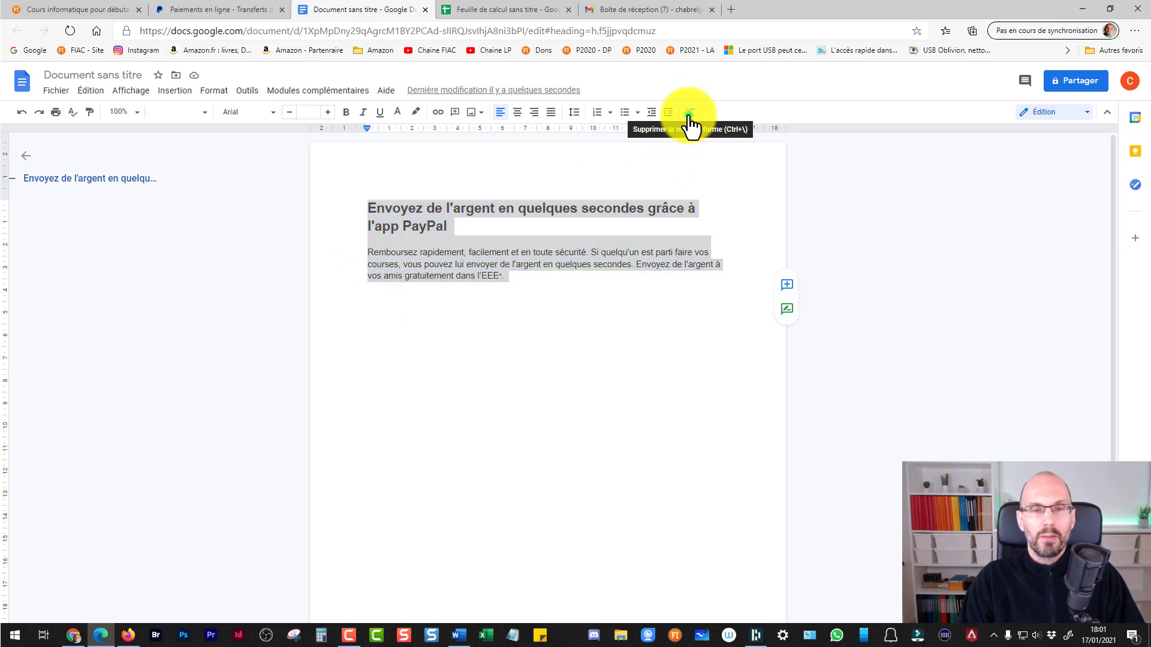
left_click(389, 343)
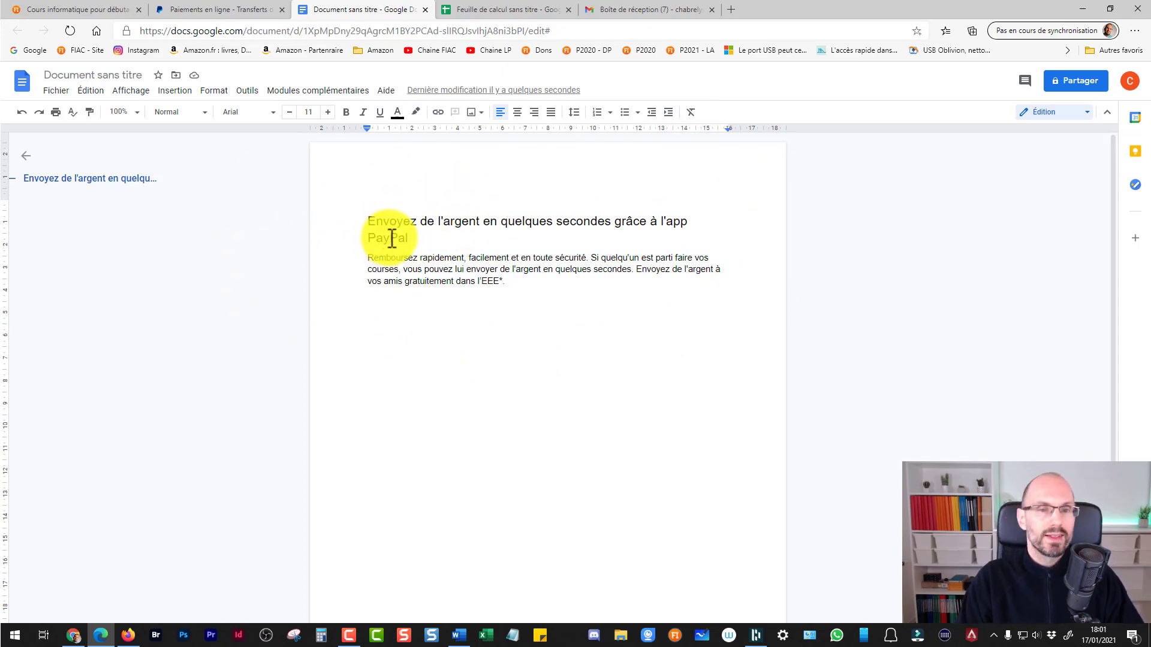
key("ctrl+z")
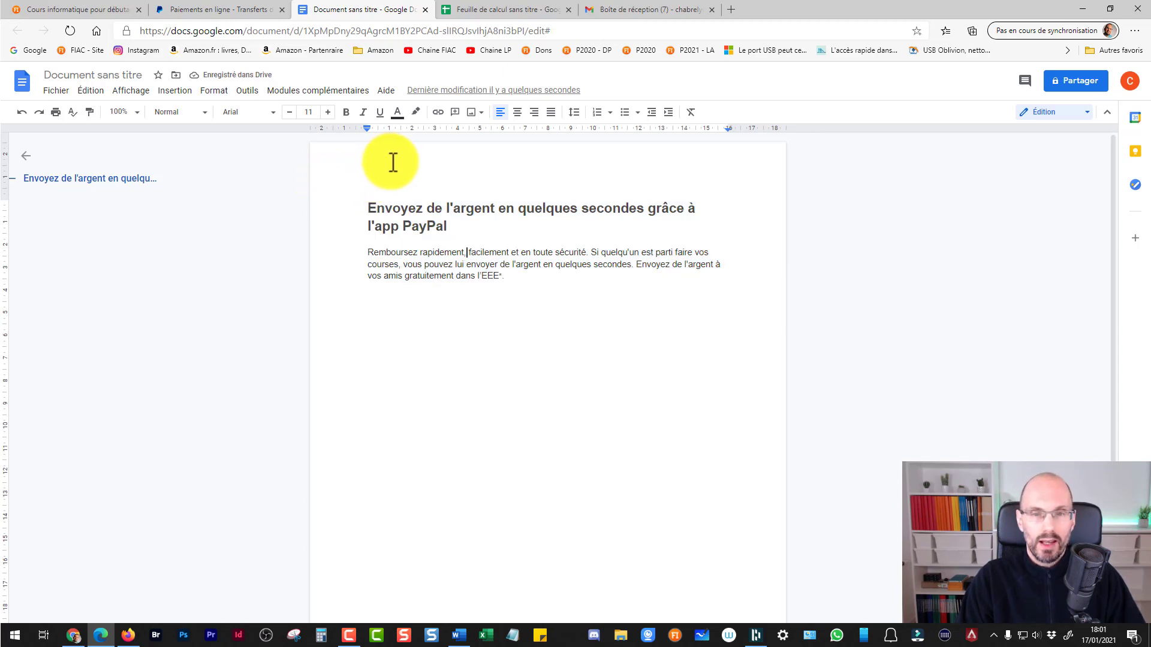
left_click_drag(506, 277, 333, 186)
key("BackSpace")
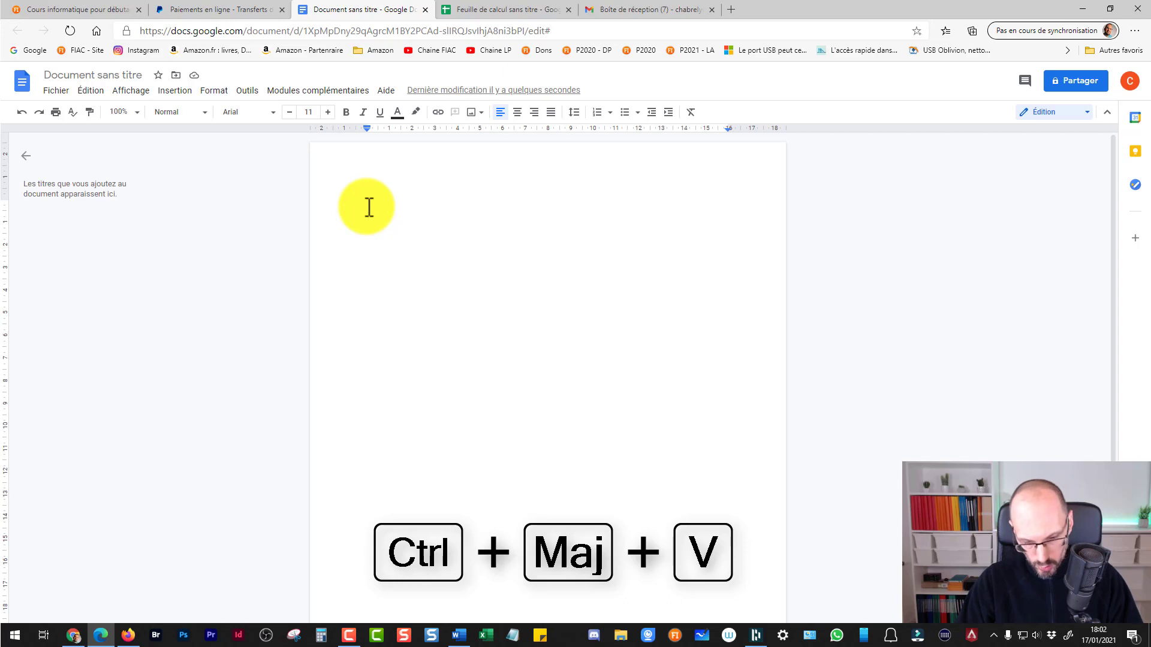
Paste the PayPal text unformatted with Ctrl+Shift+V, then switch to the untitled spreadsheet
key("ctrl+shift+v")
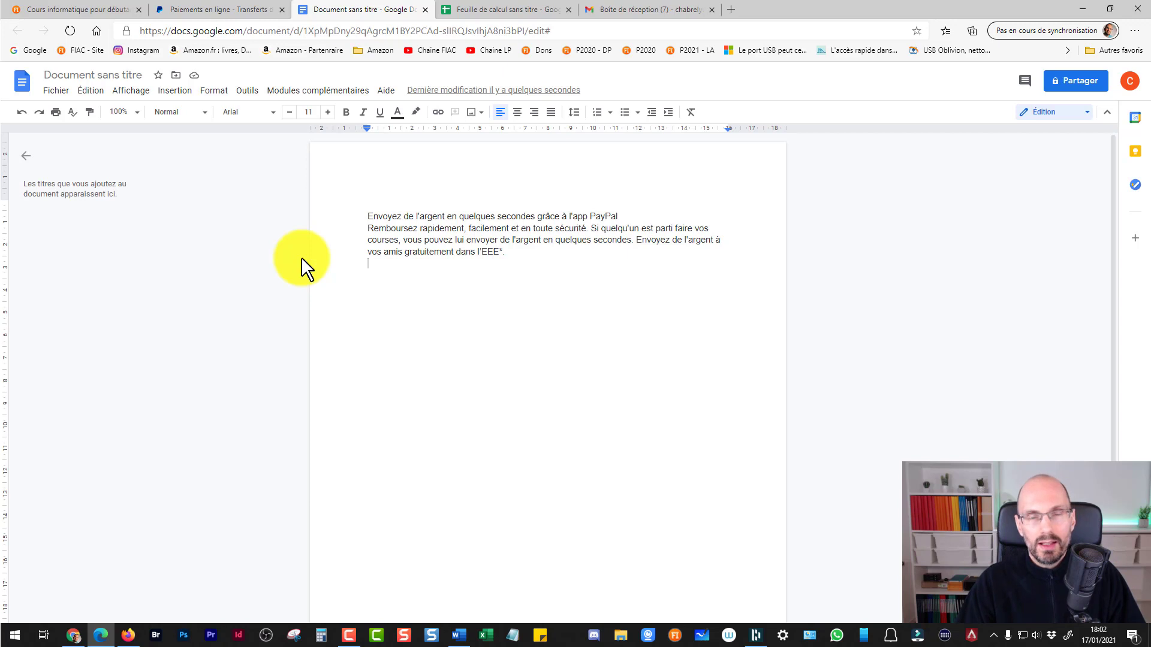
left_click_drag(365, 214, 525, 264)
key("ctrl+c")
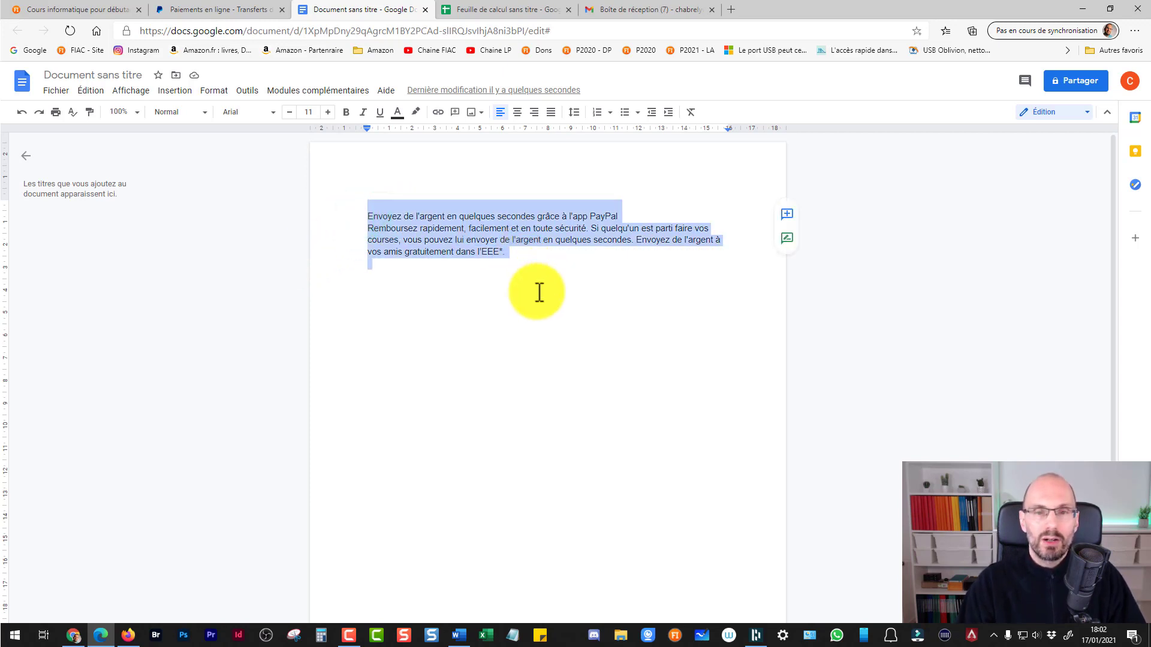
left_click(496, 271)
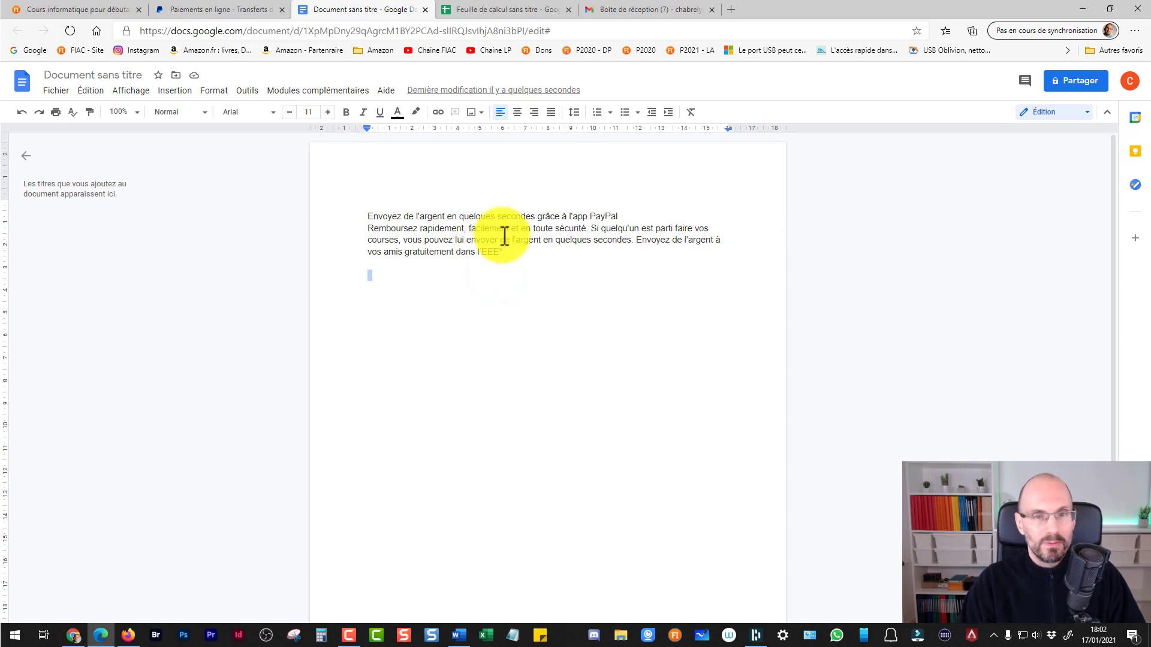
left_click(505, 10)
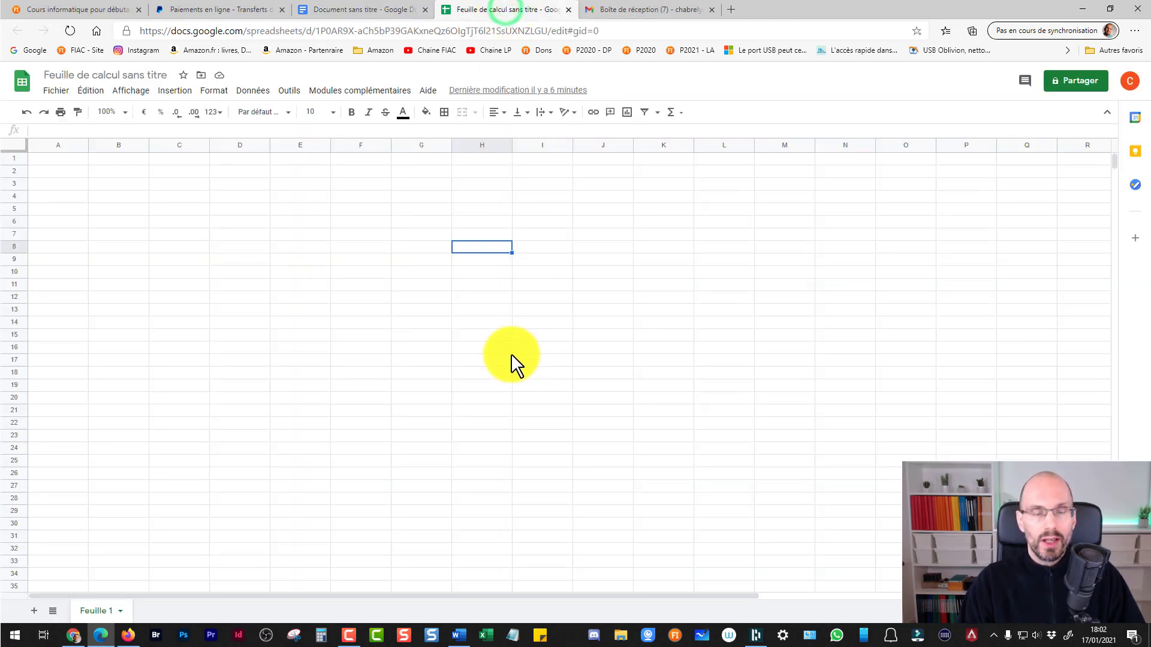
Paste the PayPal heading and paragraph into G8:G9, re-pasting at G8 a second time
left_click(398, 245)
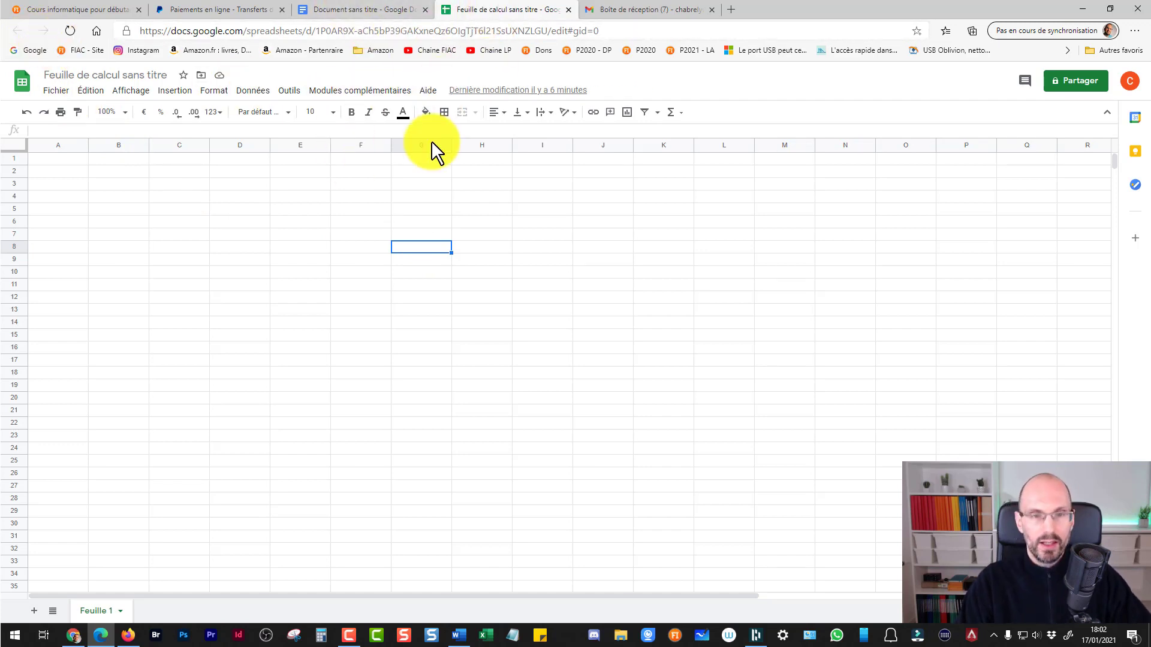
key("ctrl+v")
left_click(438, 283)
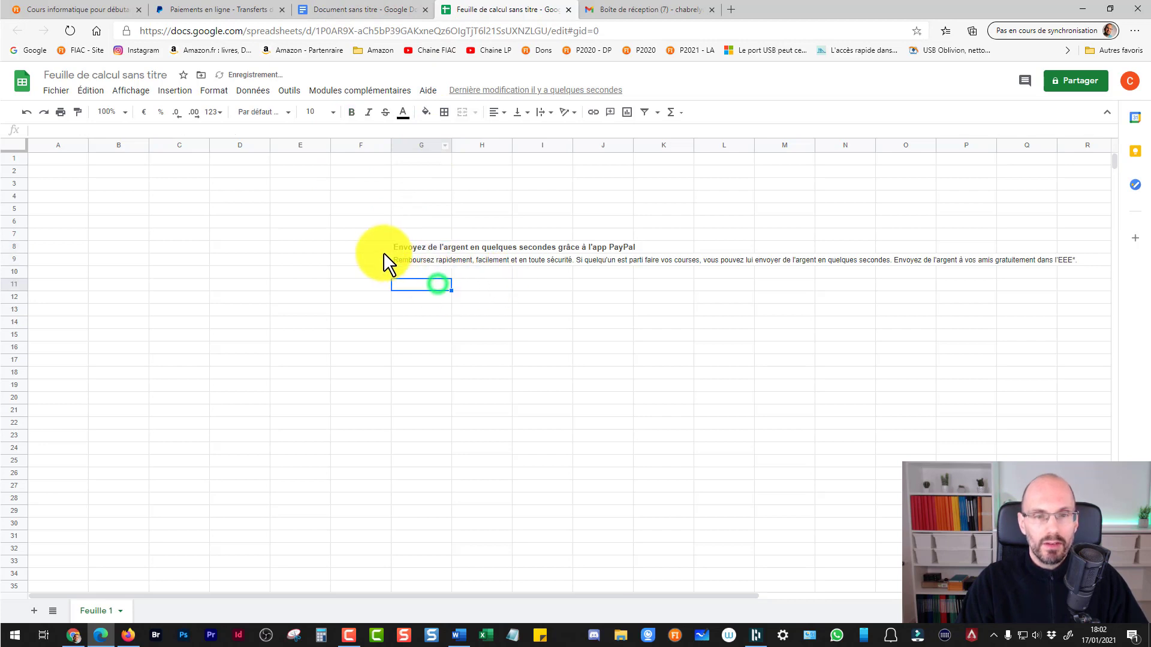
left_click(409, 248)
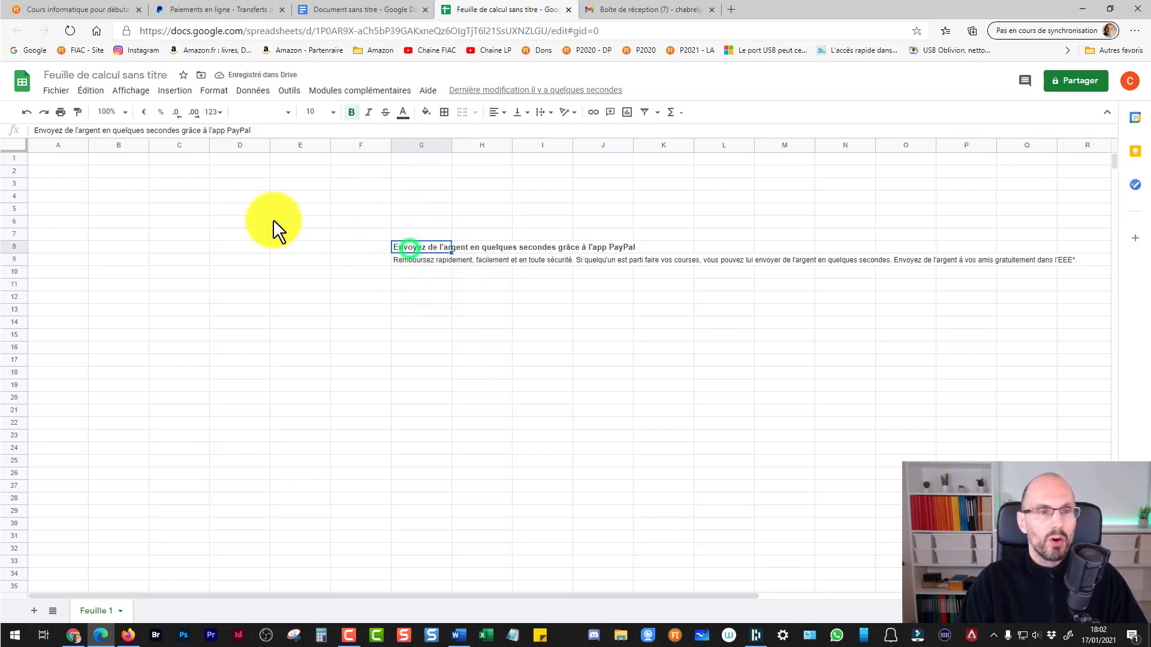
key("ctrl+v")
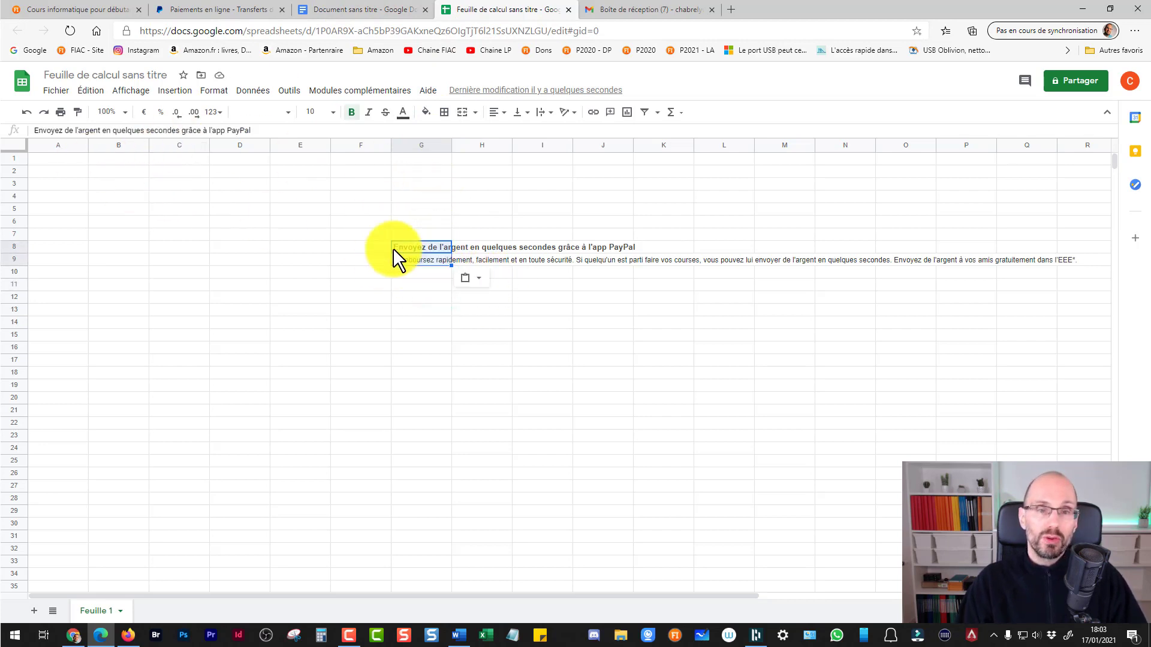
Clear G8:G9's formatting with Format > Effacer la mise en forme and check both cells
left_click(214, 91)
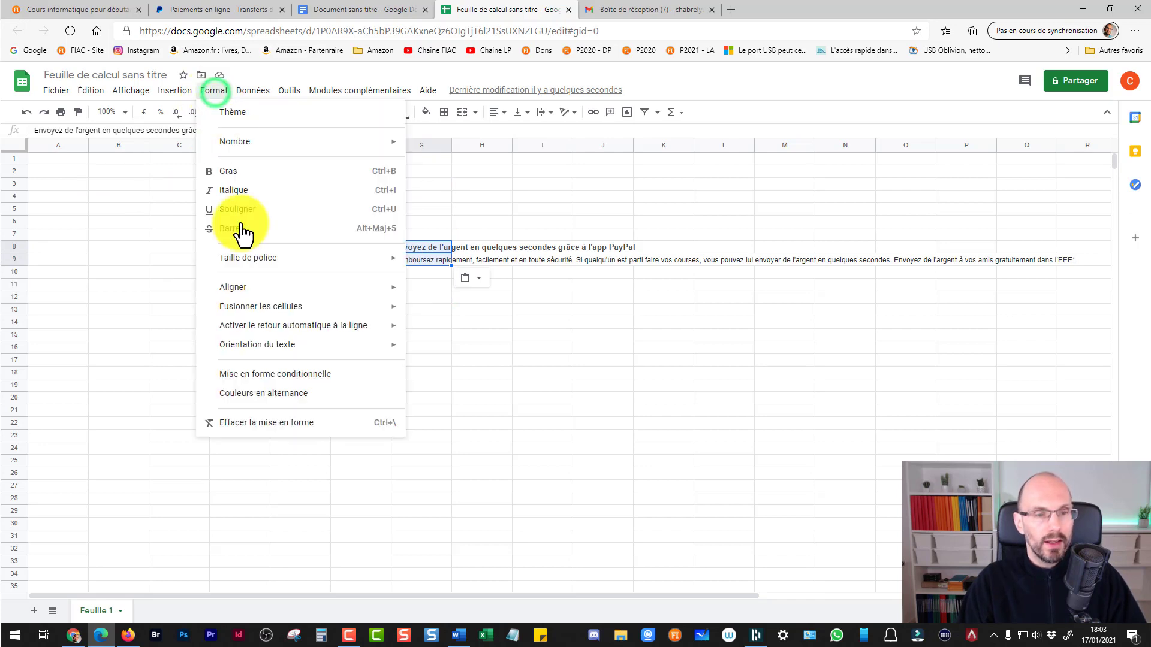
left_click(255, 423)
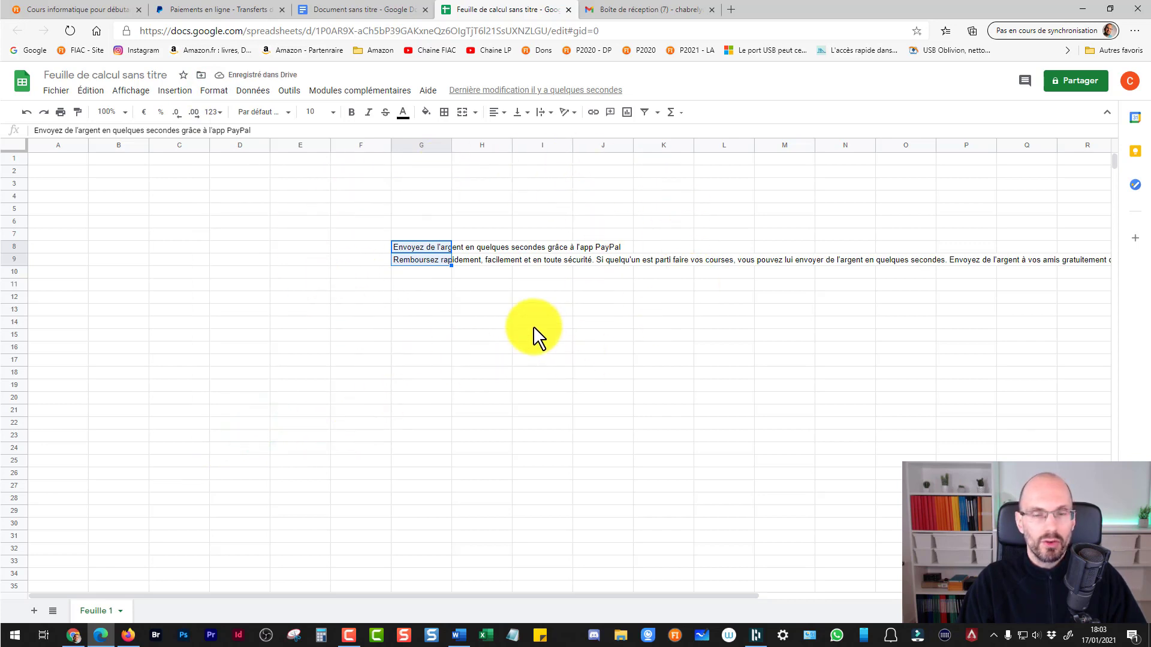
left_click(411, 264)
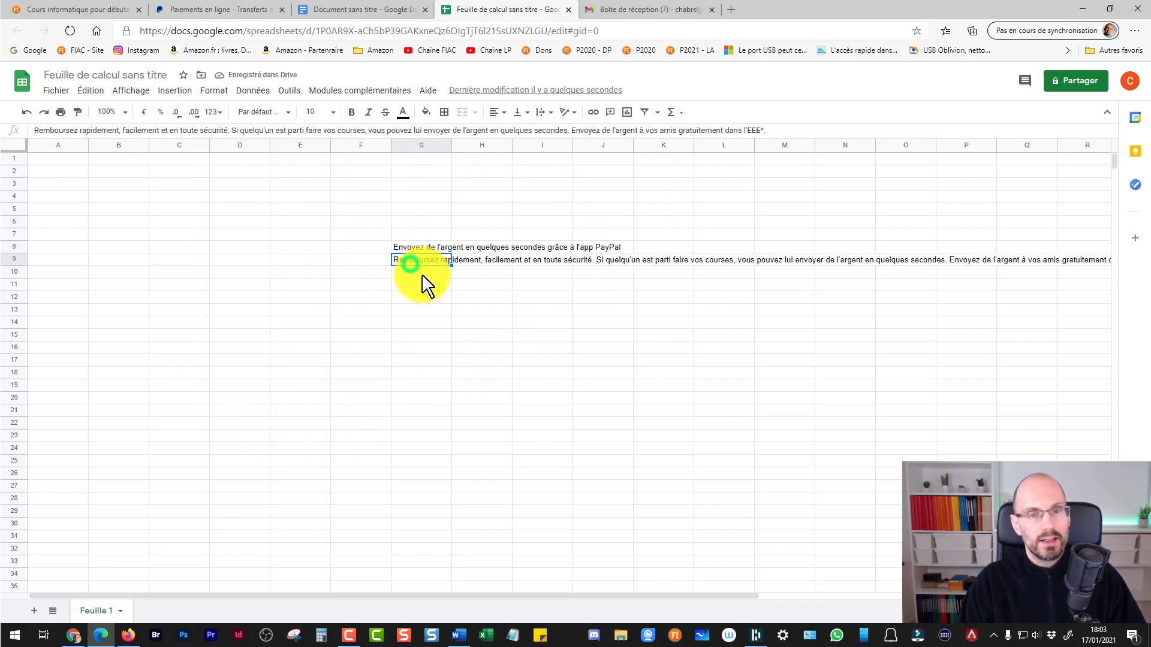
left_click(413, 252)
left_click(412, 264)
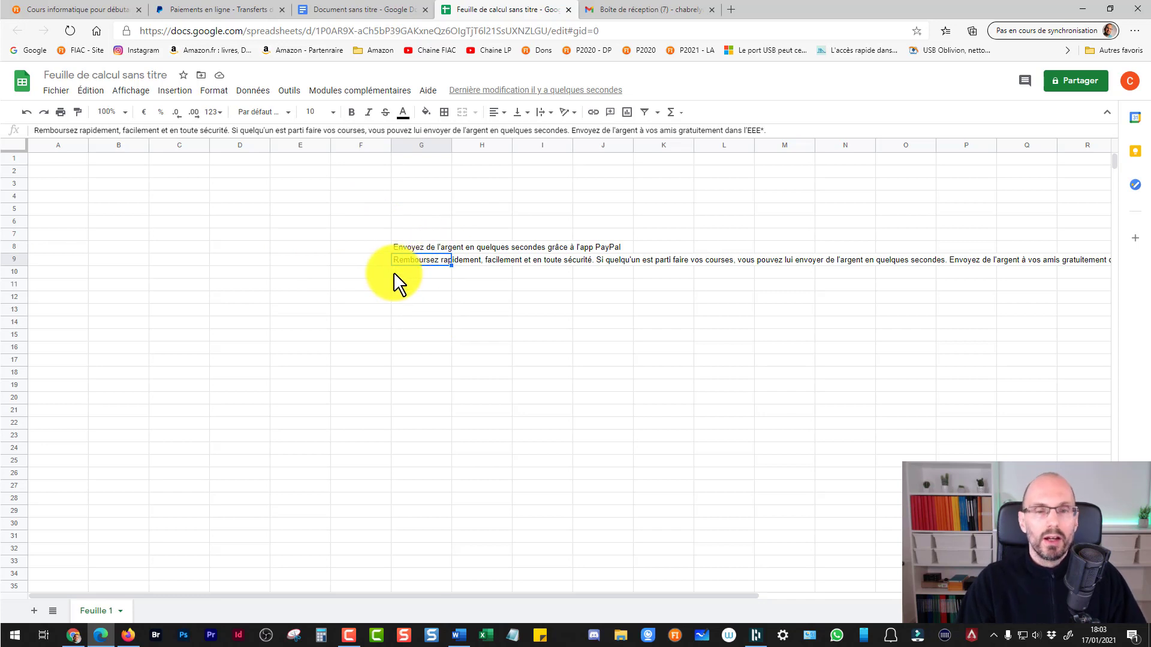
Reselect G8:G9, close the Format menu without changes, and launch Microsoft Excel
left_click_drag(408, 247, 404, 254)
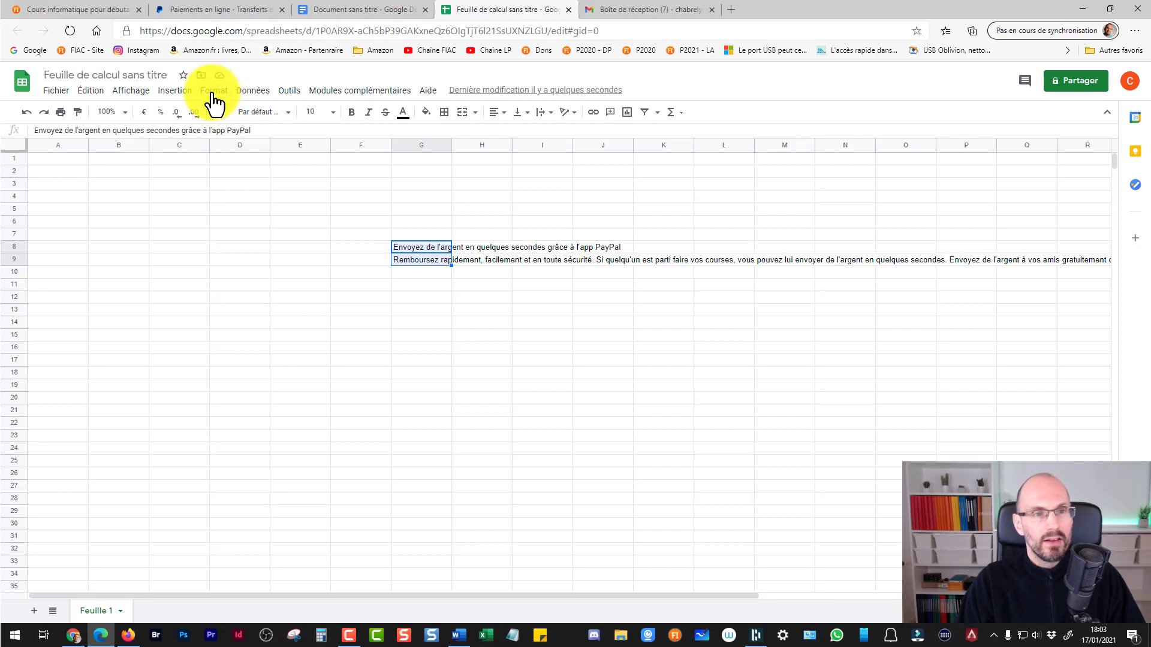
left_click(212, 91)
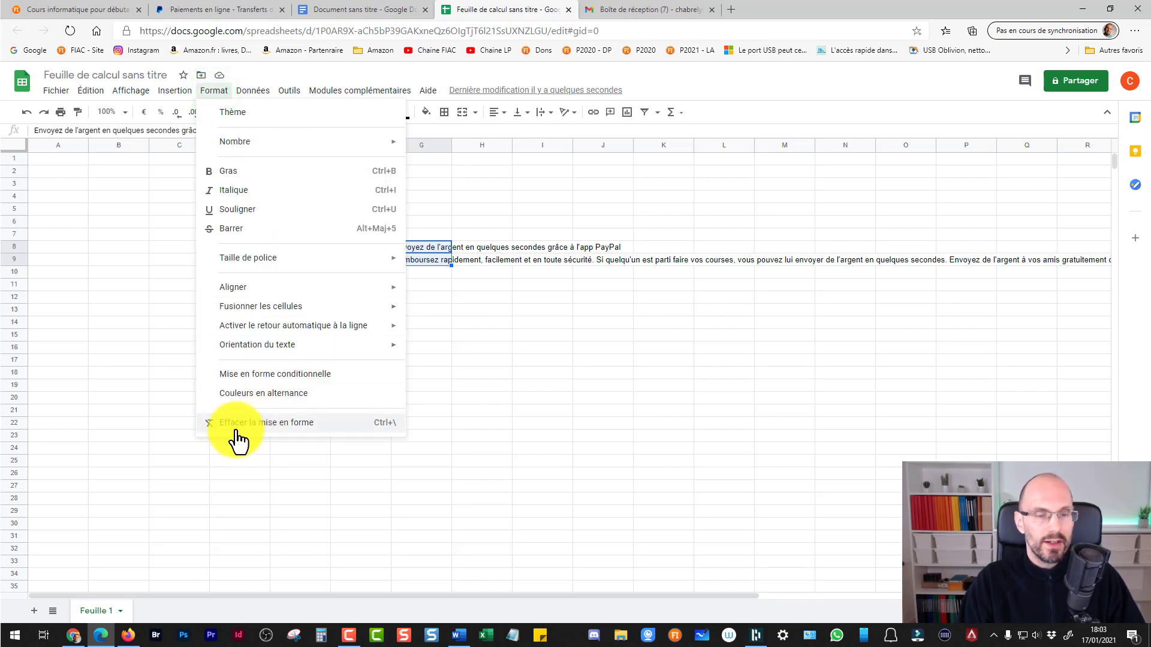
left_click(433, 274)
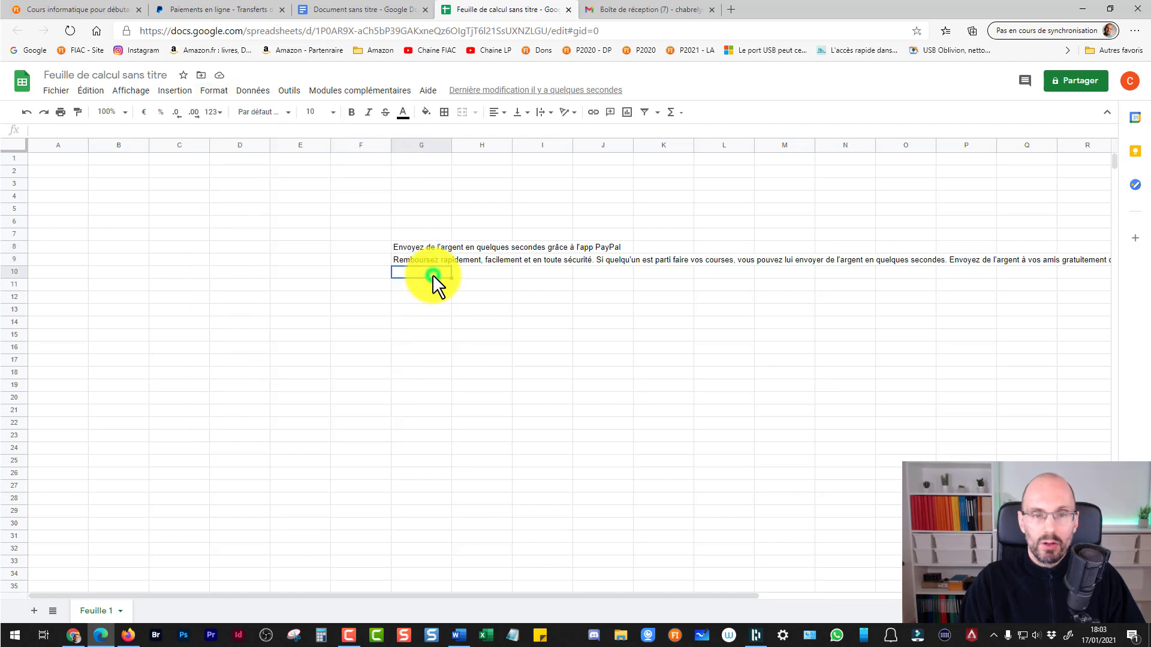
left_click(485, 637)
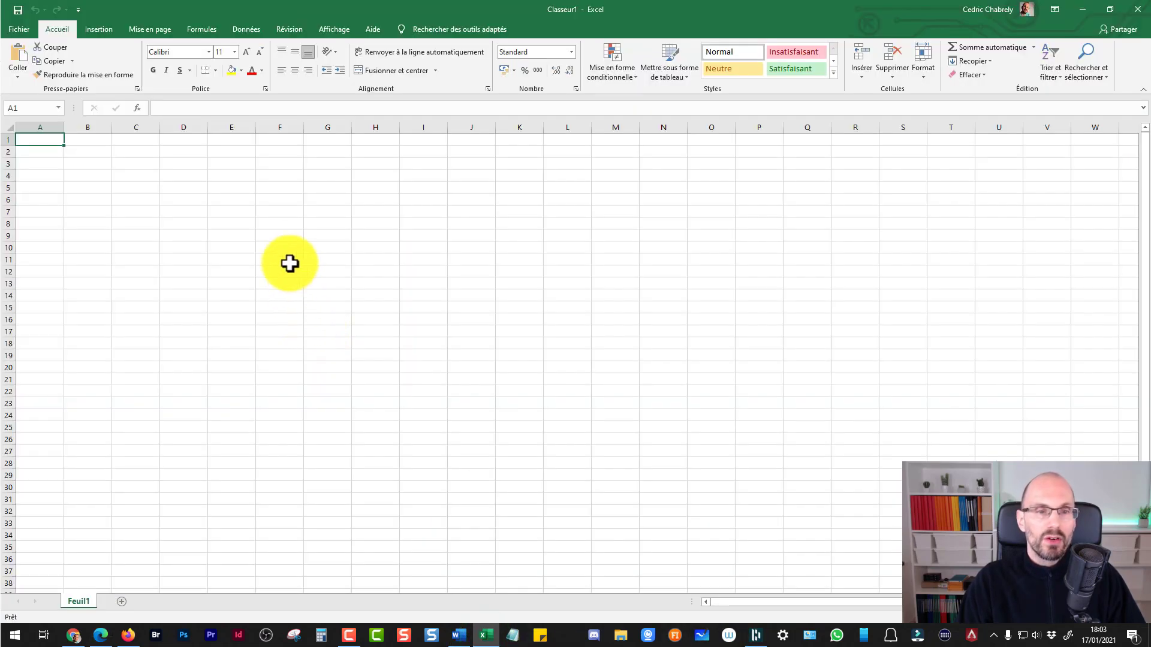
Paste the PayPal text into cell G10, then undo that paste
left_click(334, 246)
key("ctrl+v")
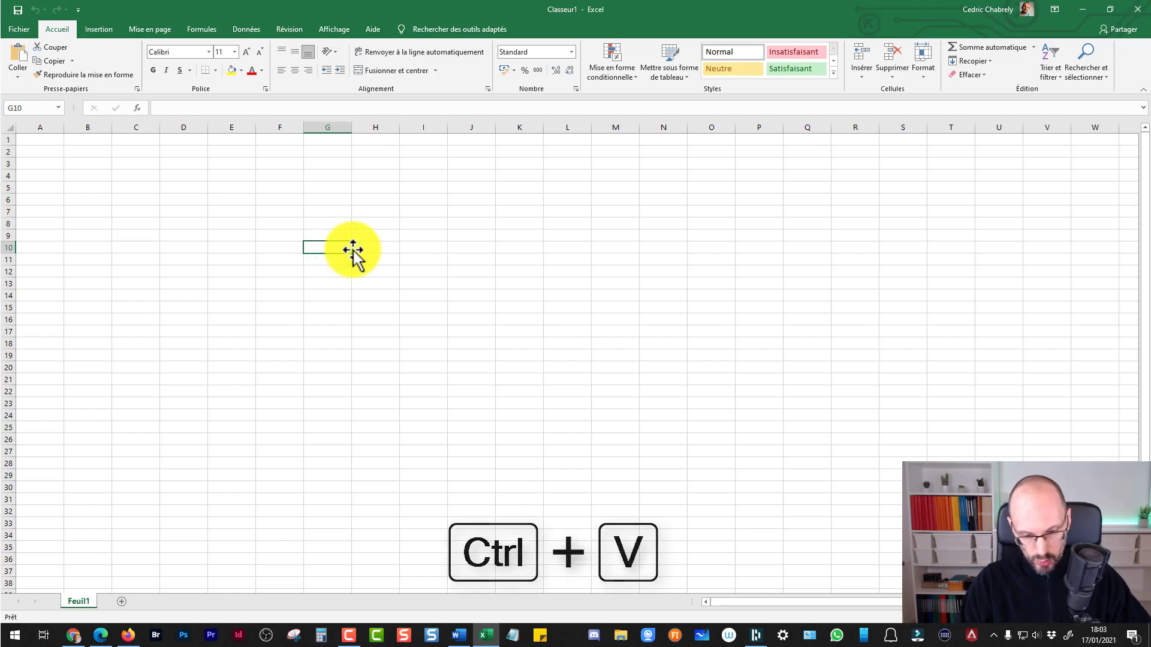
scroll(298, 359, "down", 2)
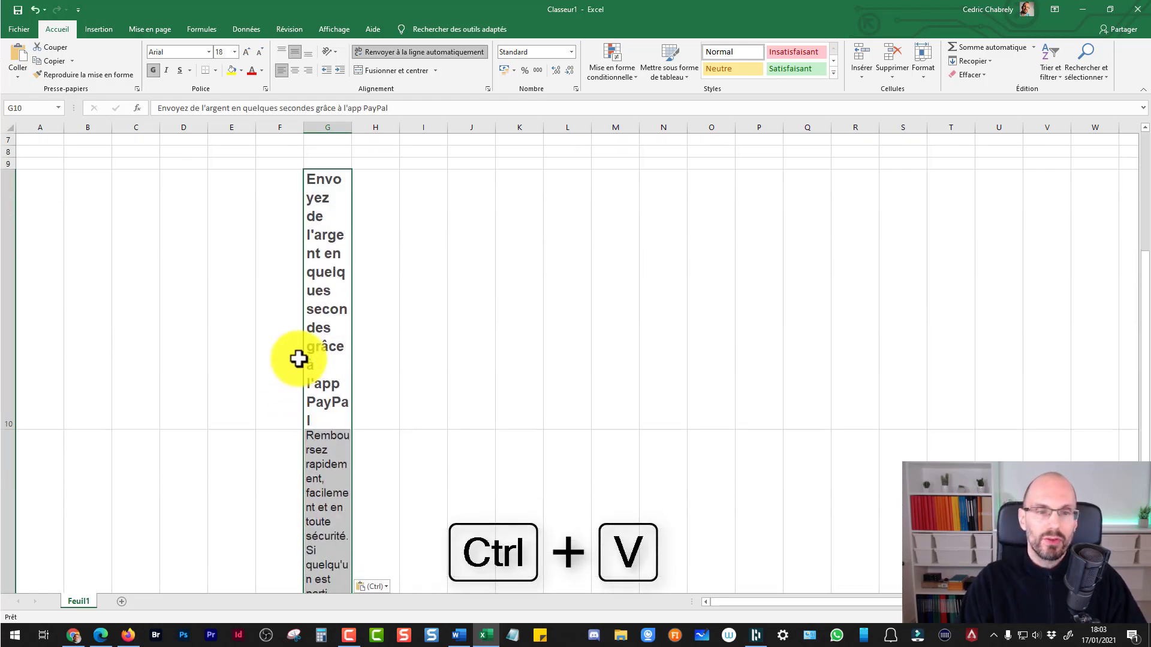
scroll(303, 337, "down", 2)
scroll(308, 319, "up", 3)
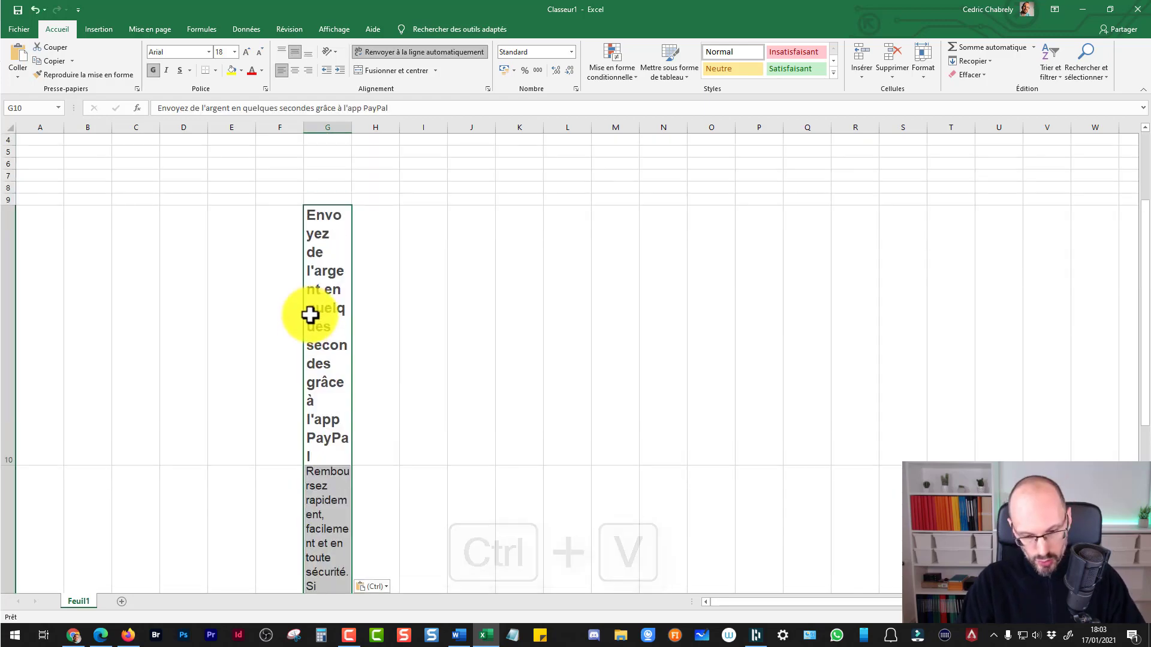
key("ctrl+z")
Paste the PayPal text into H9, keeping its large bold wrapped Arial web formatting
left_click(370, 201)
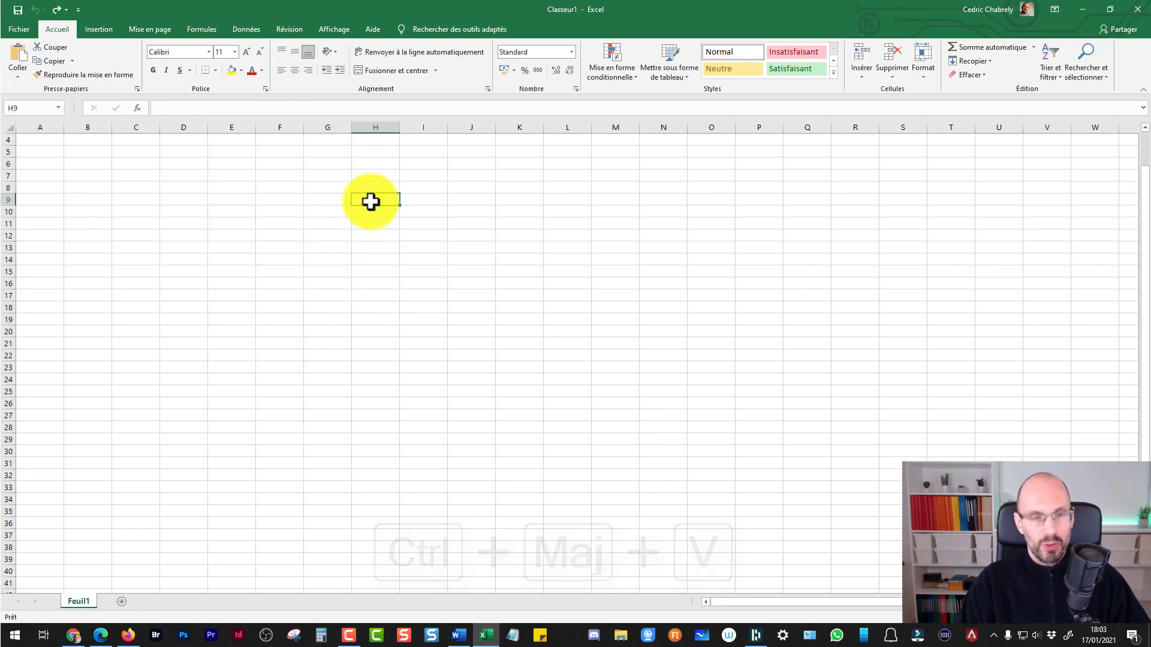
key("ctrl+v")
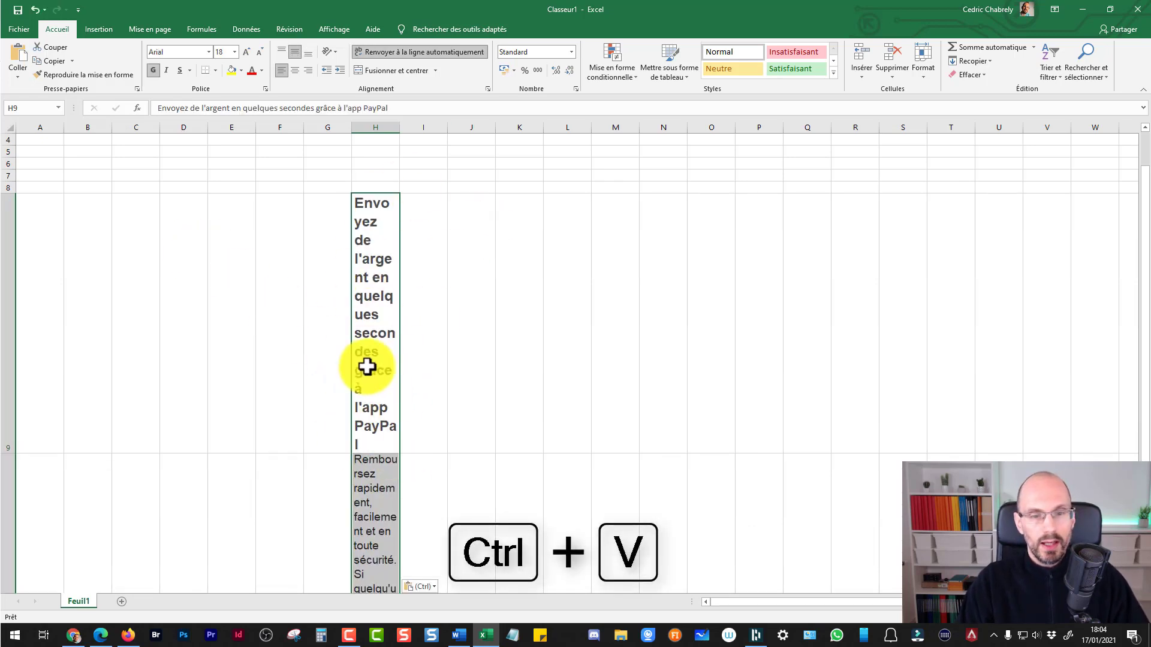
scroll(365, 303, "down", 1)
scroll(364, 292, "down", 2)
scroll(364, 292, "up", 1)
scroll(363, 291, "up", 1)
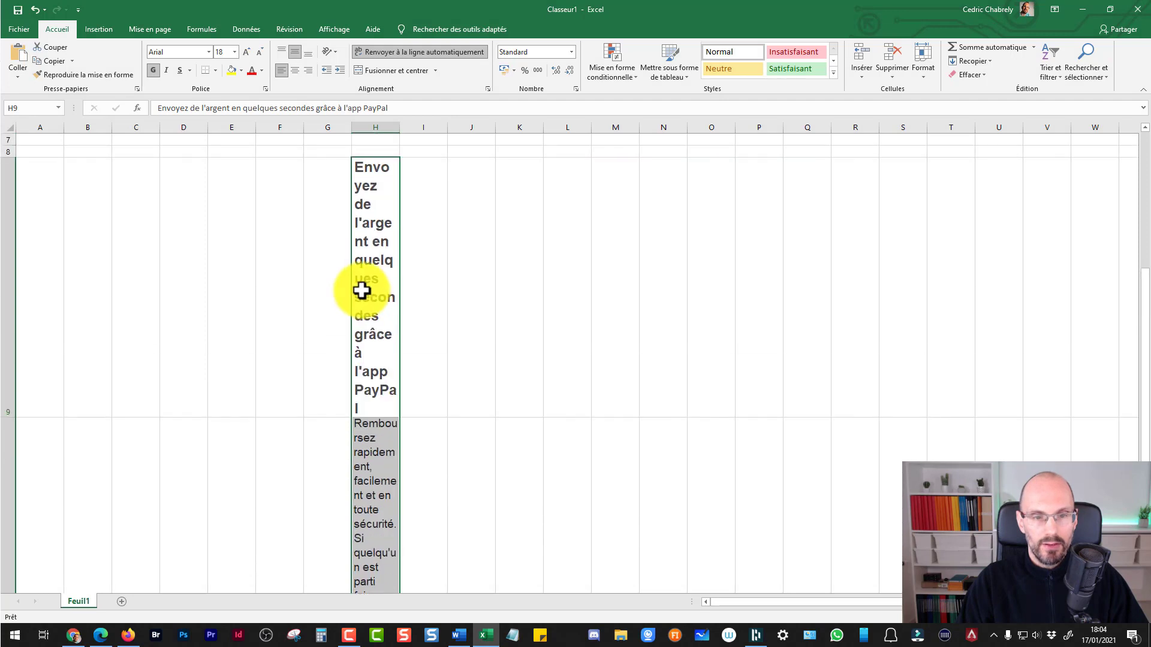
scroll(363, 291, "down", 1)
scroll(361, 291, "up", 1)
scroll(366, 311, "down", 1)
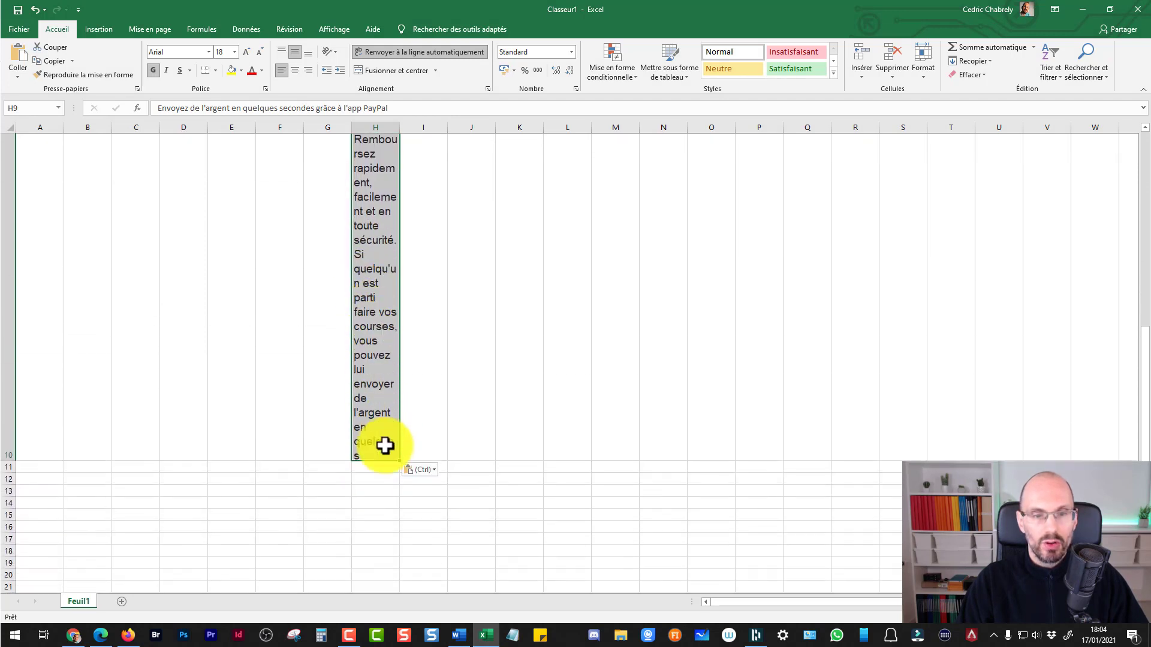
Apply 'Utiliser la mise en forme de destination' so H9 and H10 become plain Calibri 11
left_click(434, 469)
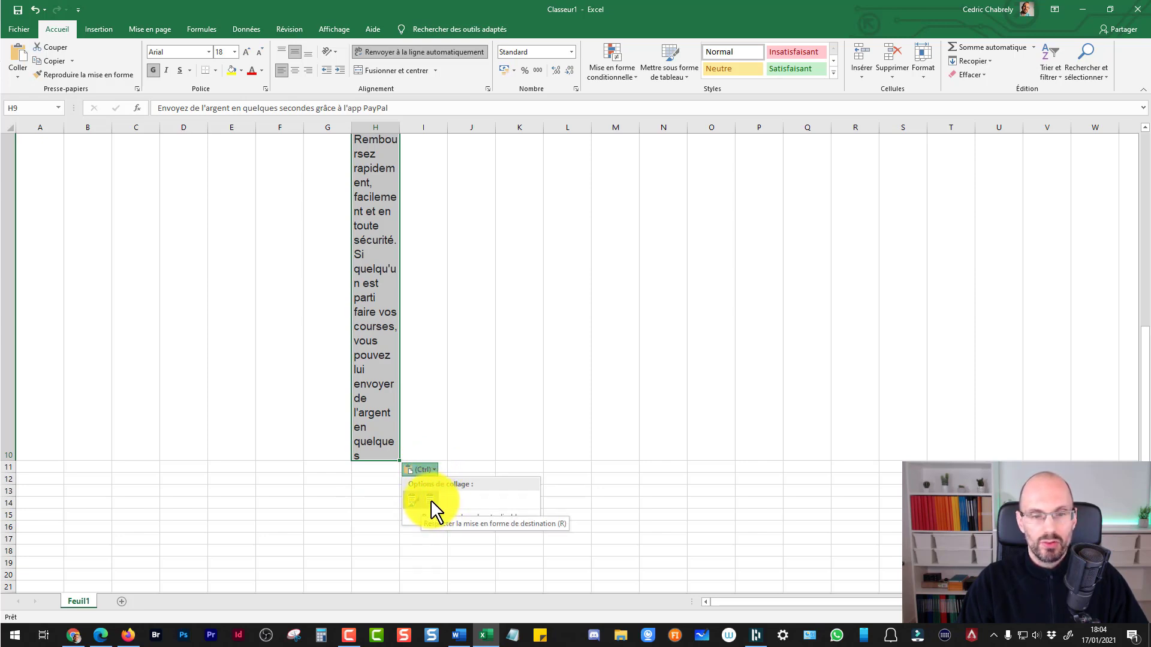
left_click(430, 500)
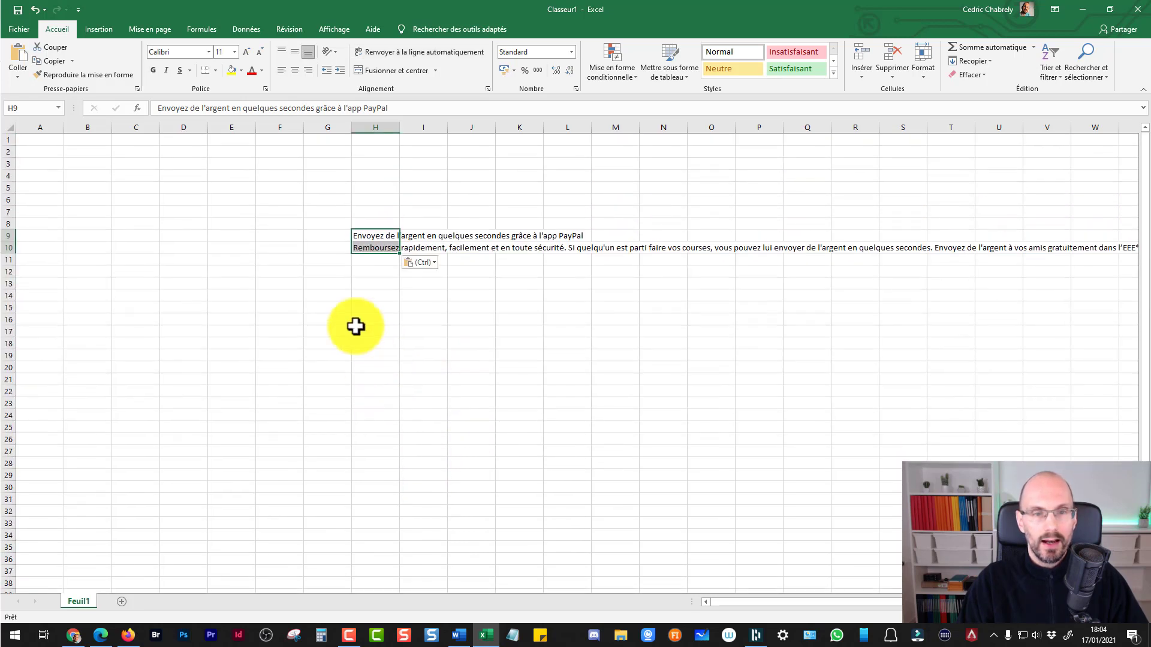
left_click(356, 250)
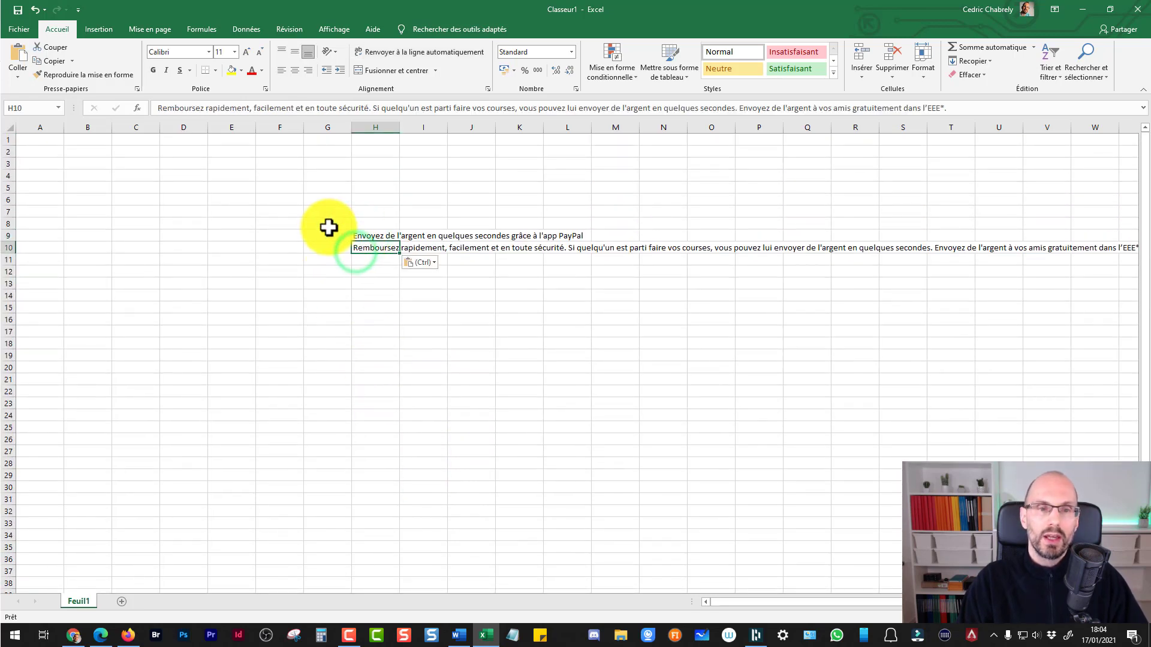
left_click(361, 236)
left_click(359, 246)
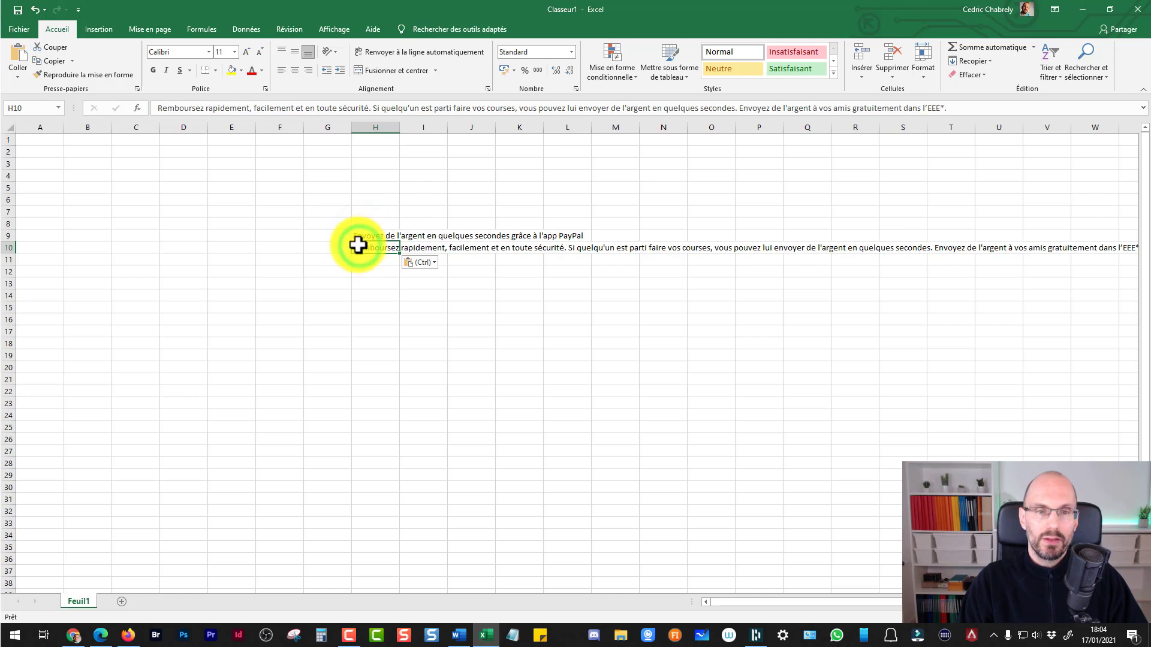
left_click(367, 236)
left_click(369, 247)
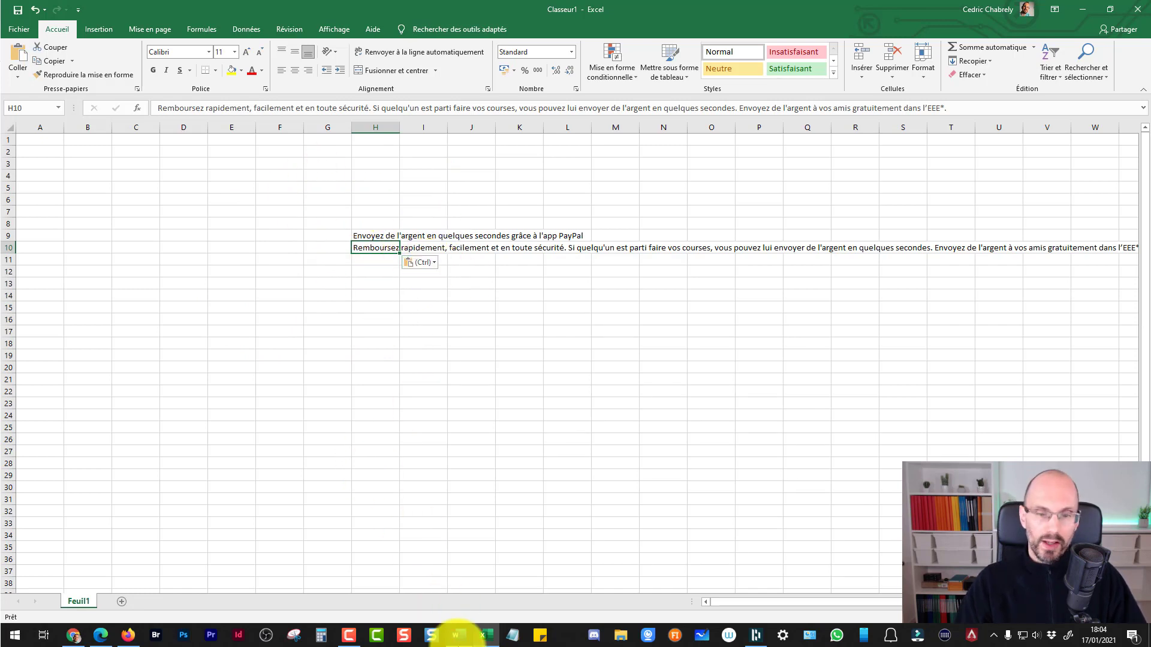
Paste the PayPal text into Document1 with 'Conserver uniquement le texte', then close Word
left_click(459, 636)
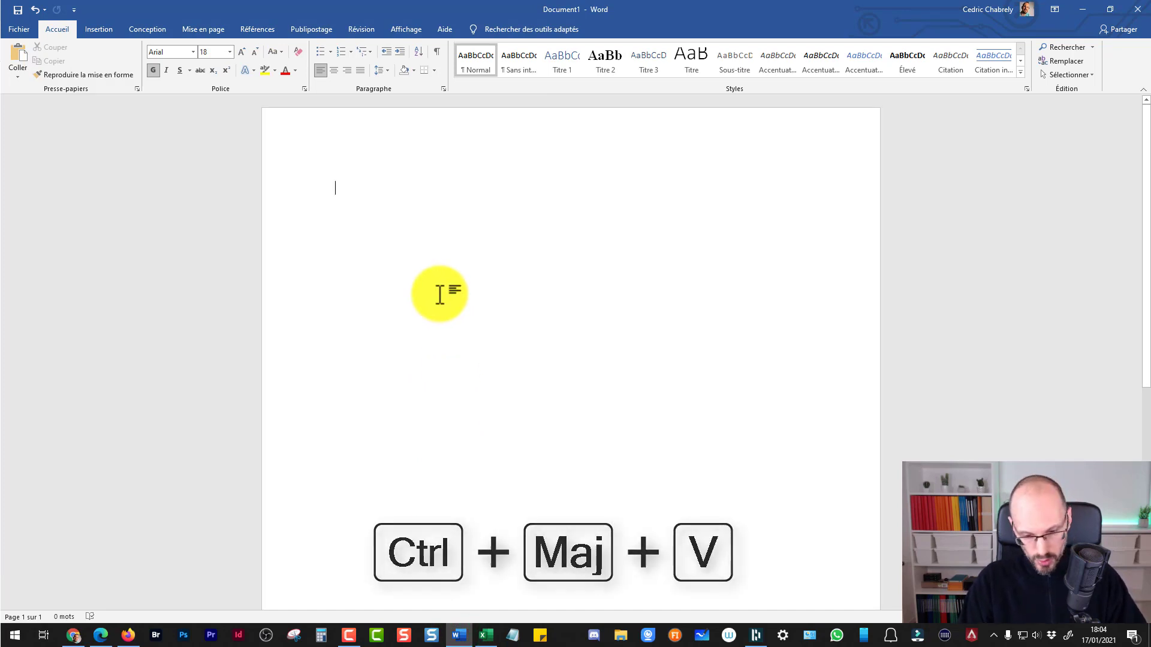
type("Envoyez de l'argent en quelques secondes grâce à l'app PayPal Remboursez rapidement, facilement et en toute sécurité. Si quelqu'un est parti faire vos courses, vous pouvez lui envoyer de l'argent en quelques secondes. Envoyez de l'argent à vos amis gratuitement dans l'EEE.")
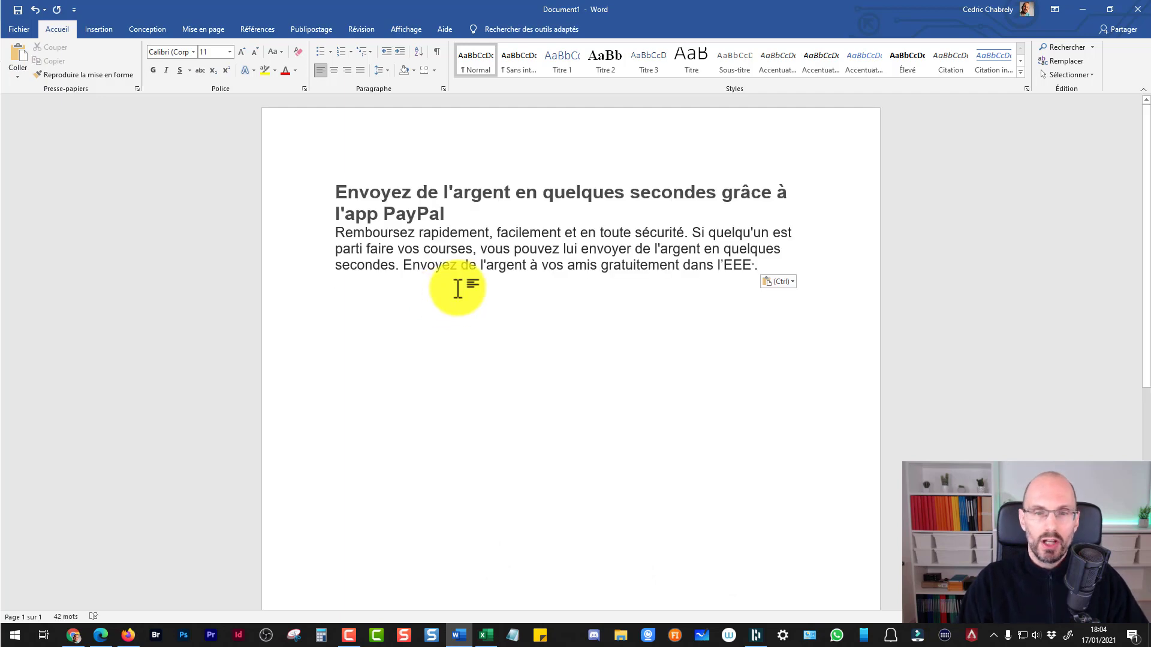
left_click(793, 283)
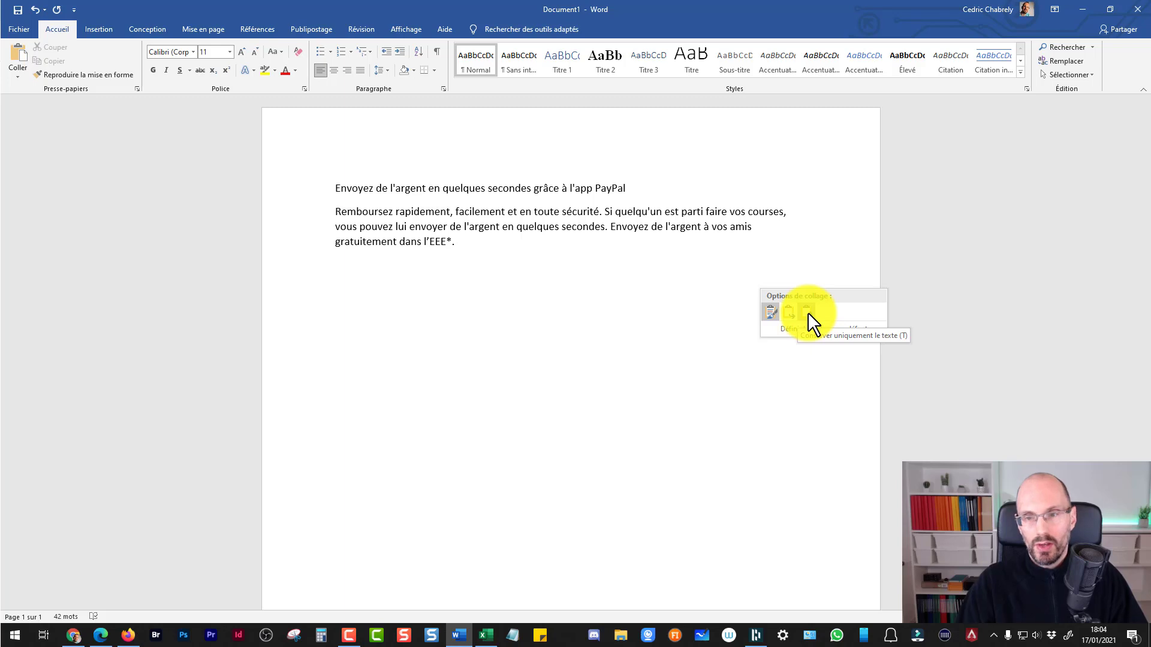
left_click(808, 312)
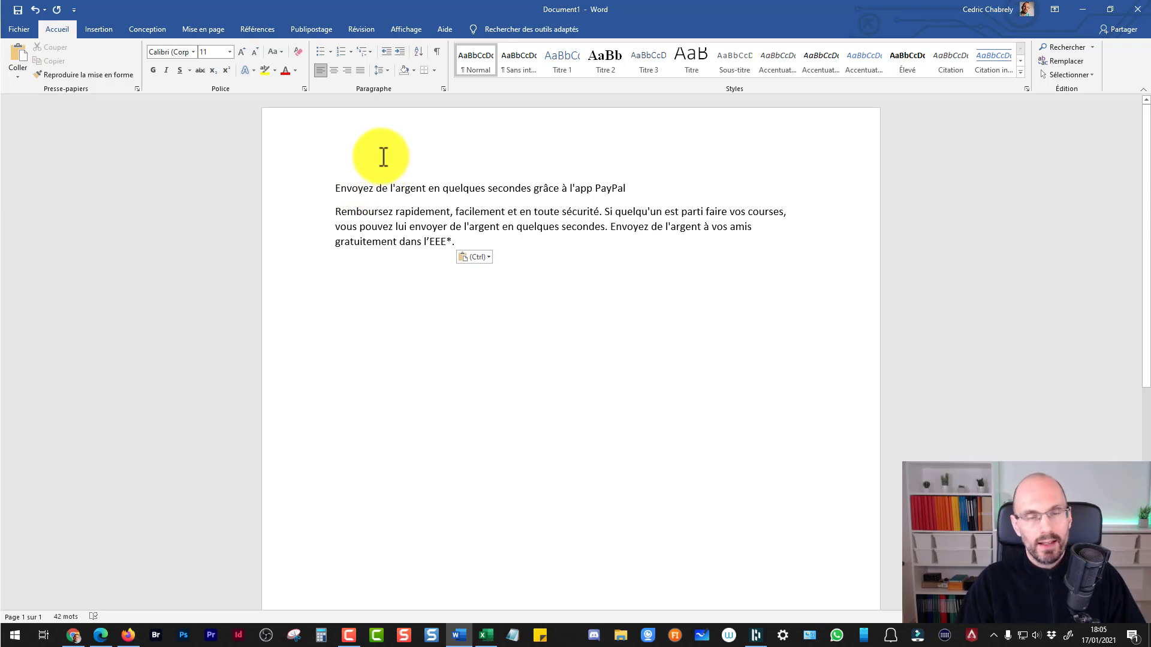
left_click(1137, 9)
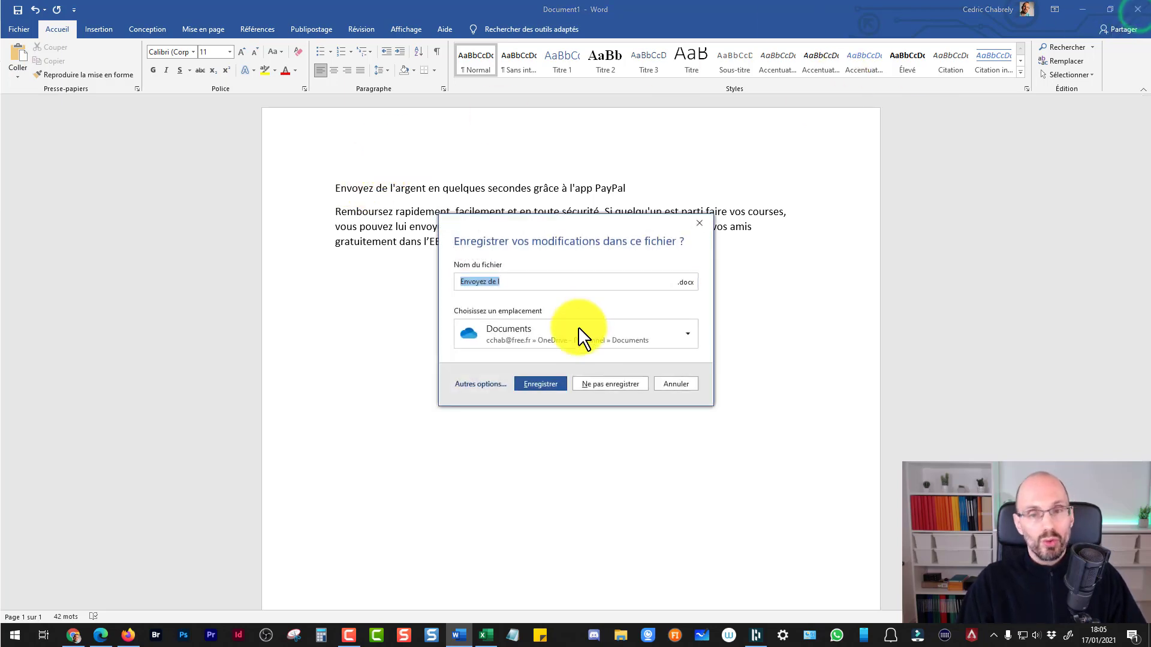
Close Word and Excel with 'Ne pas enregistrer', then click empty cells in Google Sheets
left_click(581, 383)
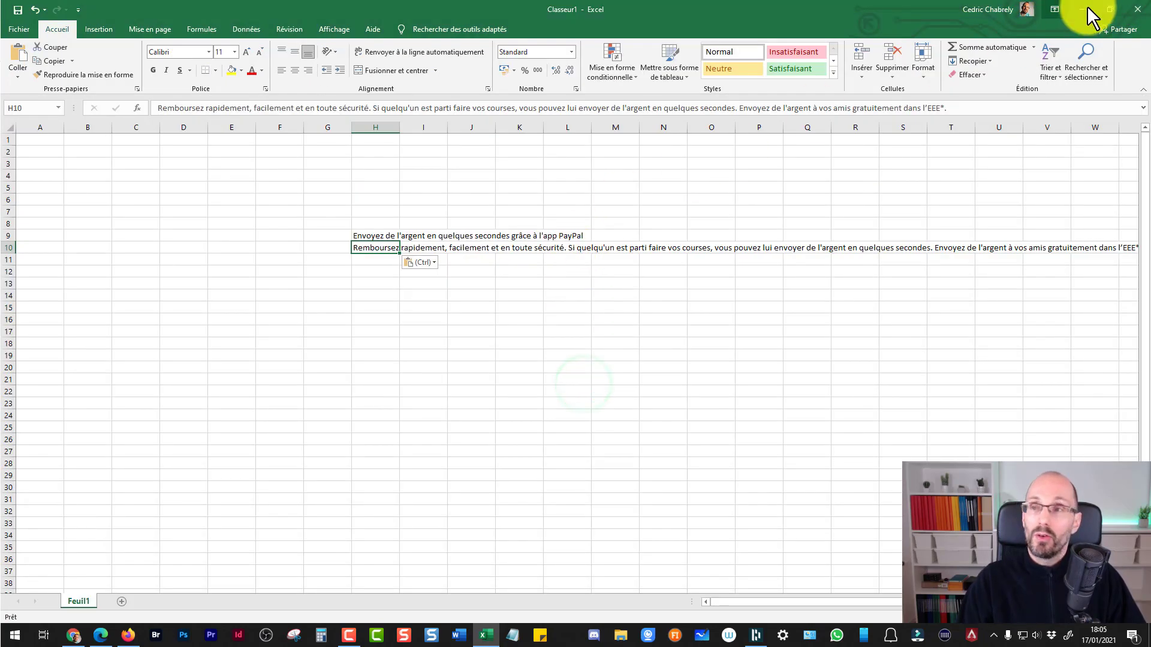
left_click(1138, 9)
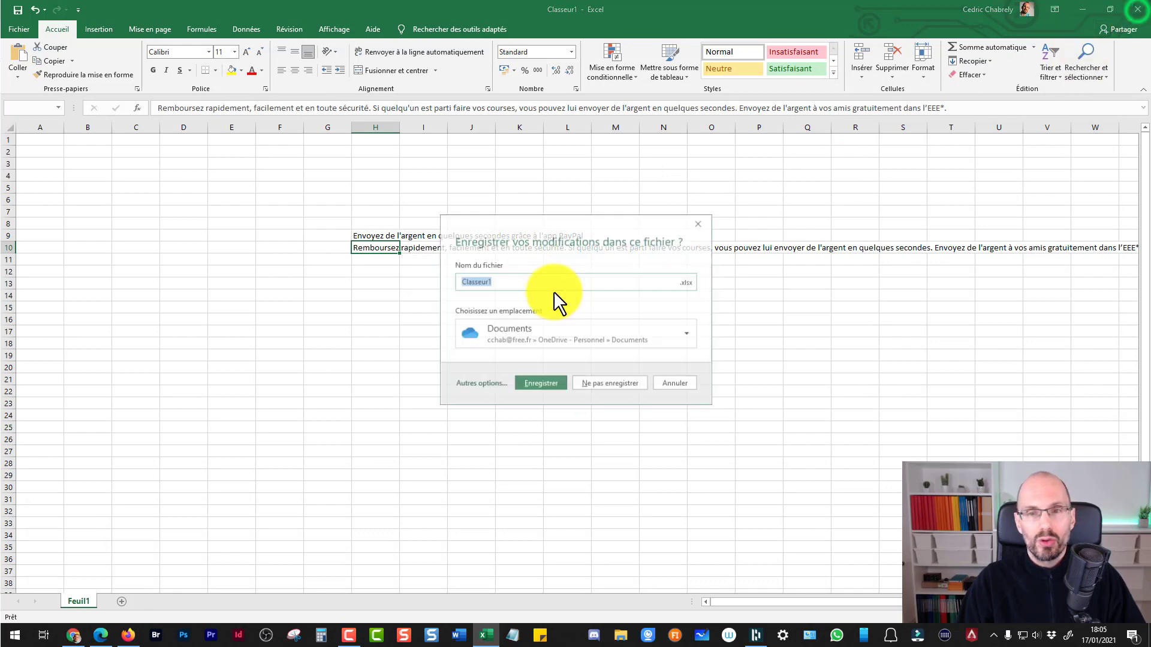
left_click(612, 386)
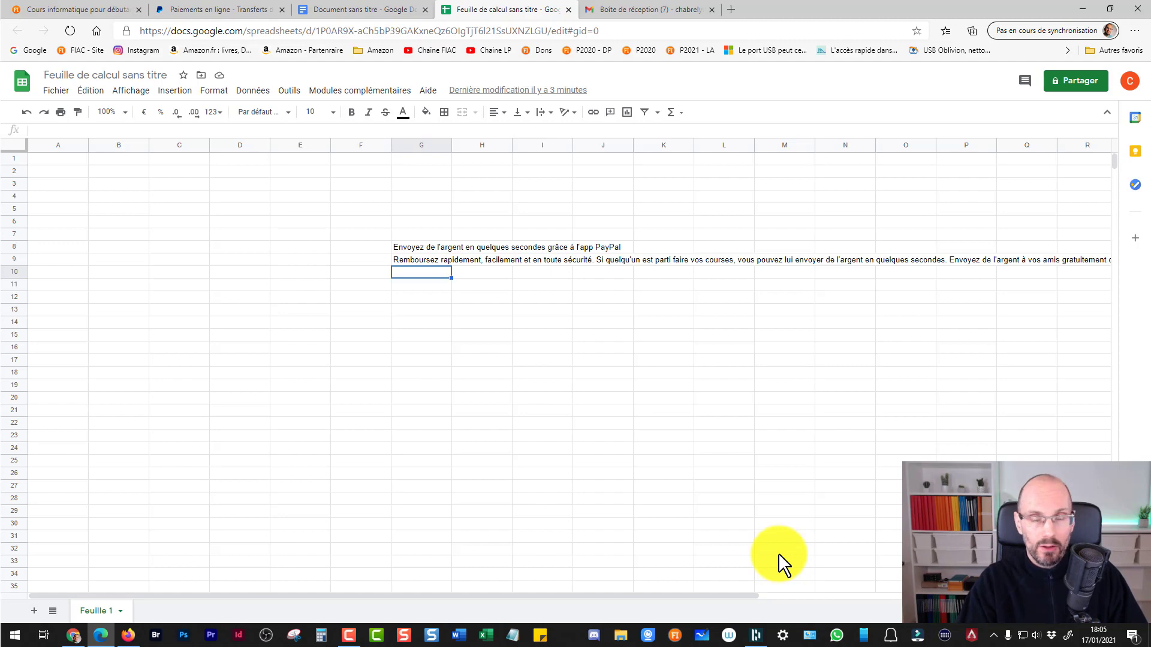
left_click(677, 471)
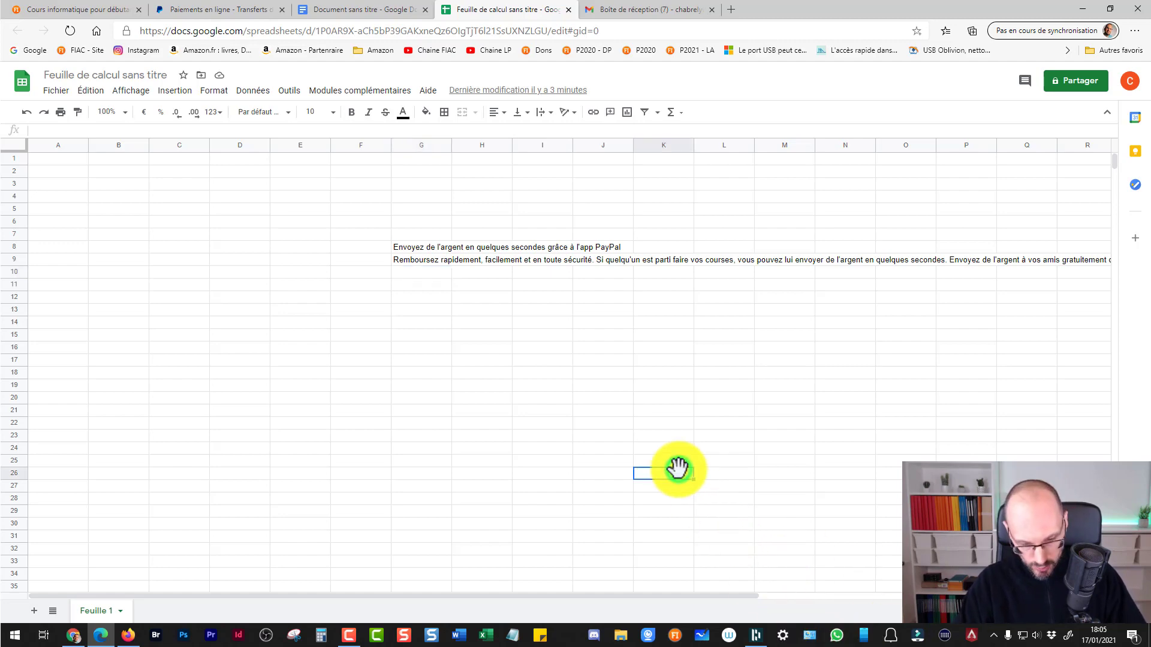
left_click(361, 284)
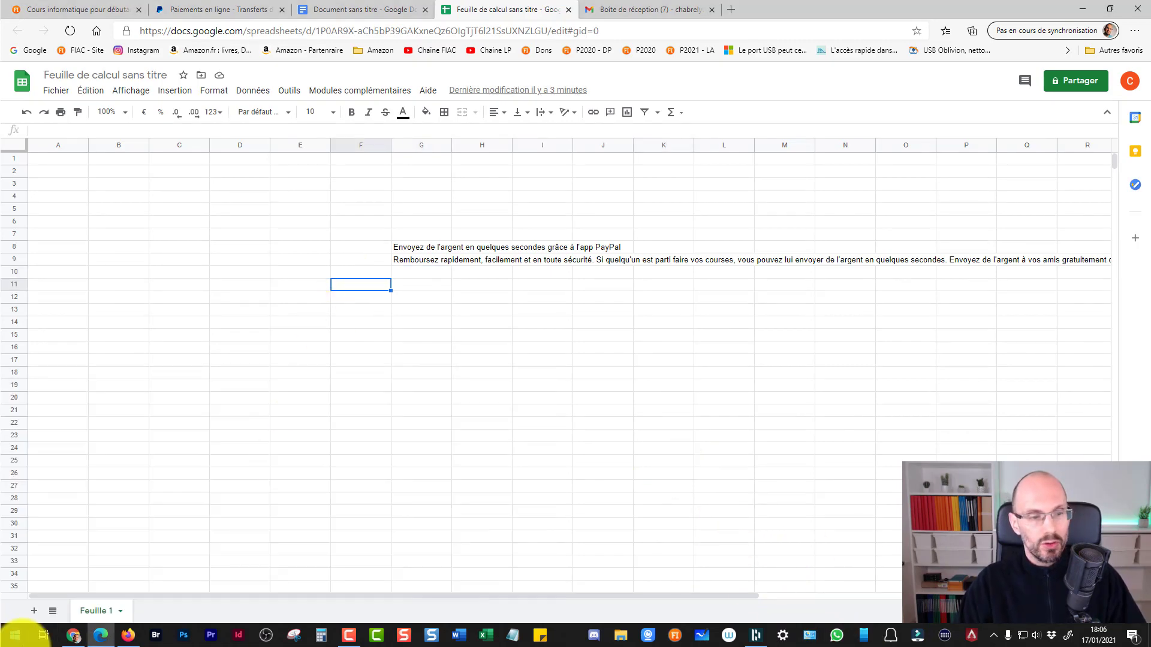
Launch Notepad from Windows search and paste the PayPal text into it as plain text
left_click(9, 641)
type("note")
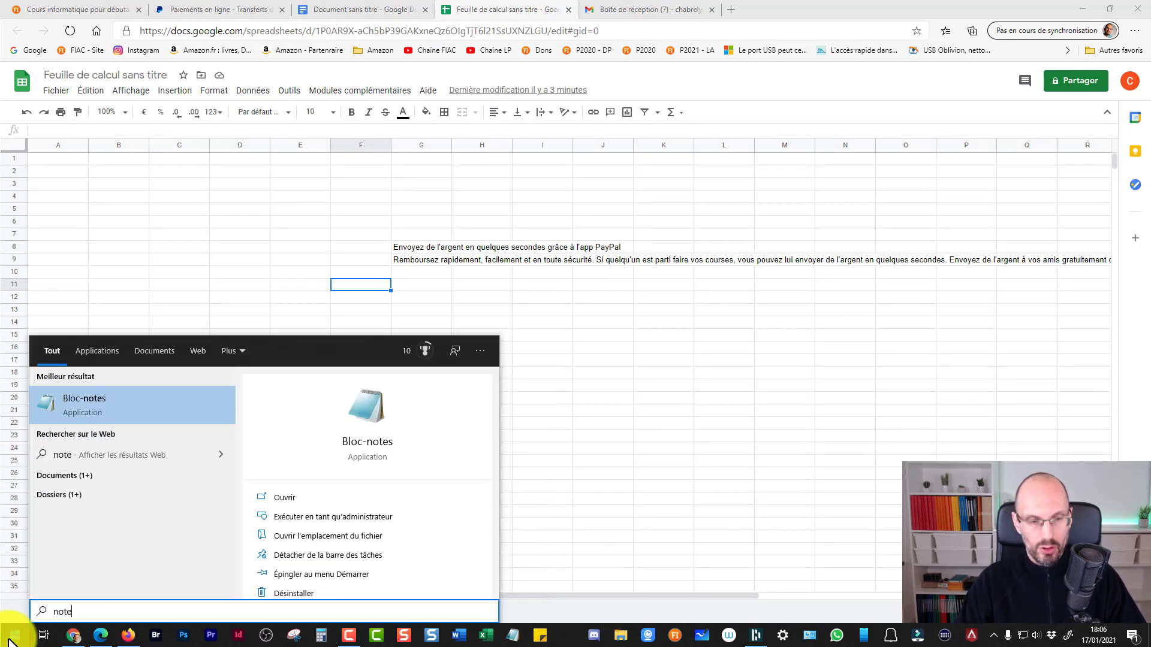
key("Return")
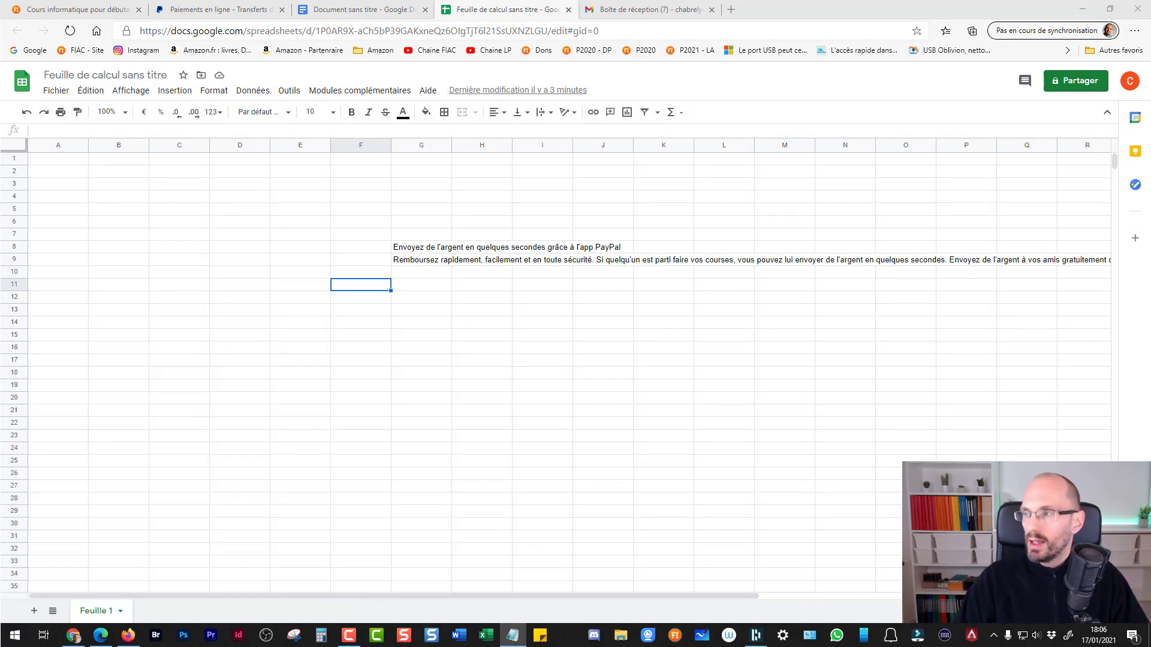
left_click_drag(410, 210, 488, 72)
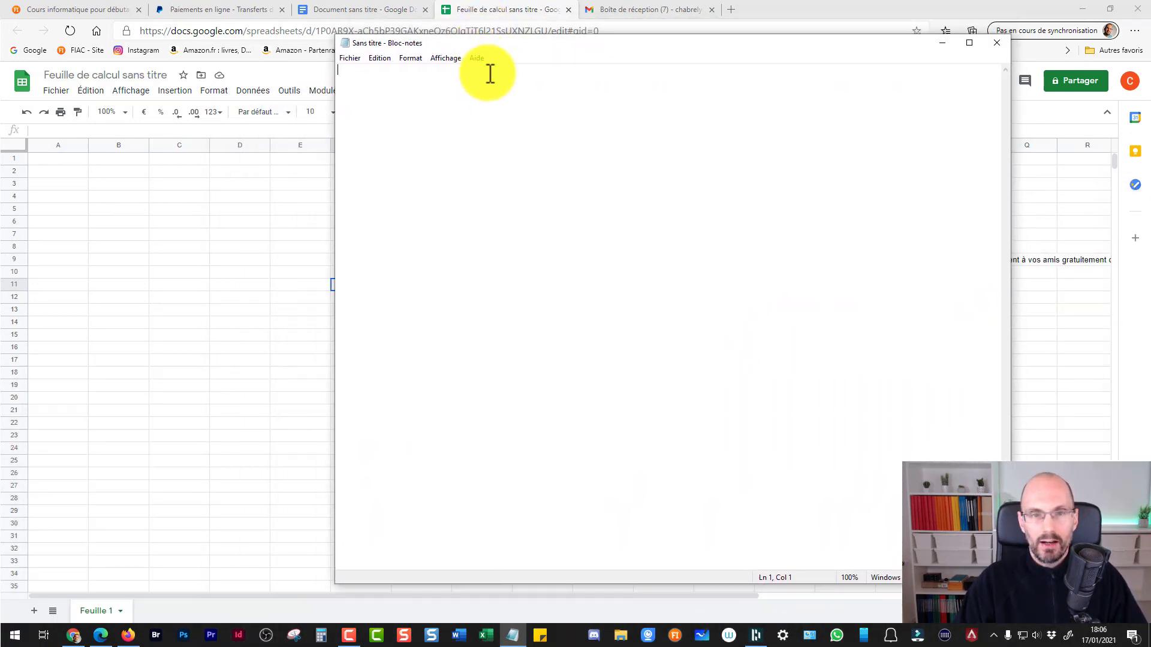
left_click(477, 156)
right_click(477, 156)
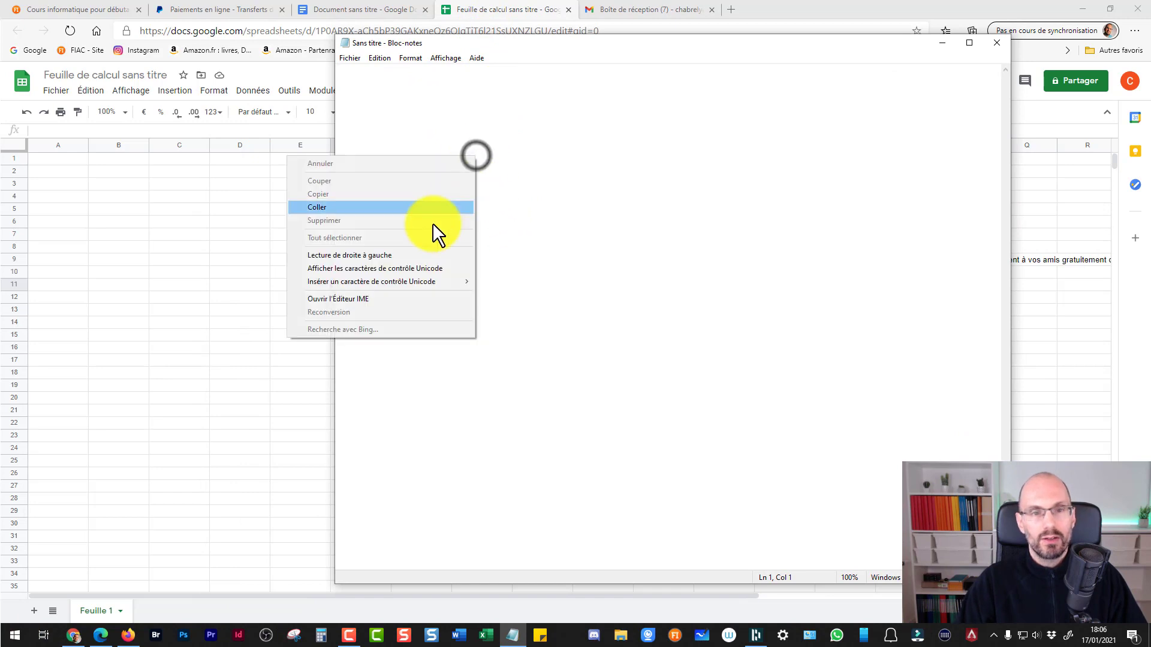
left_click(336, 207)
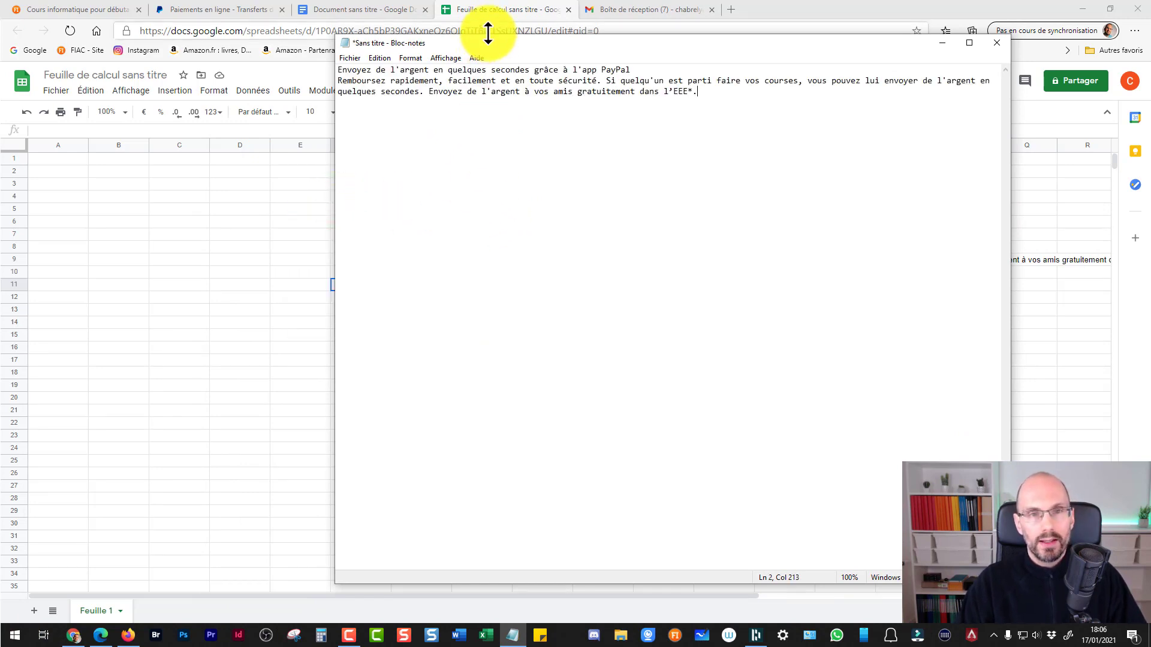
Close Notepad without saving, then switch through the Google Docs tab to the Gmail new message
mouse_move(487, 35)
left_mouse_down()
mouse_move(514, 246)
mouse_move(485, 224)
left_mouse_up()
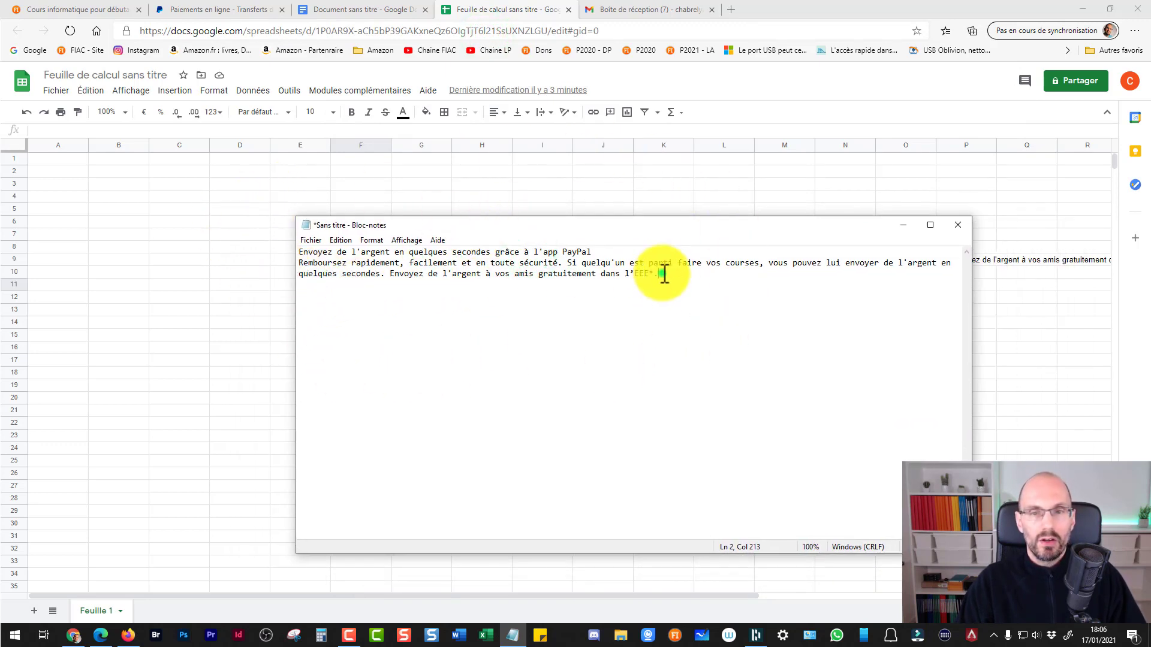
left_click_drag(661, 274, 296, 250)
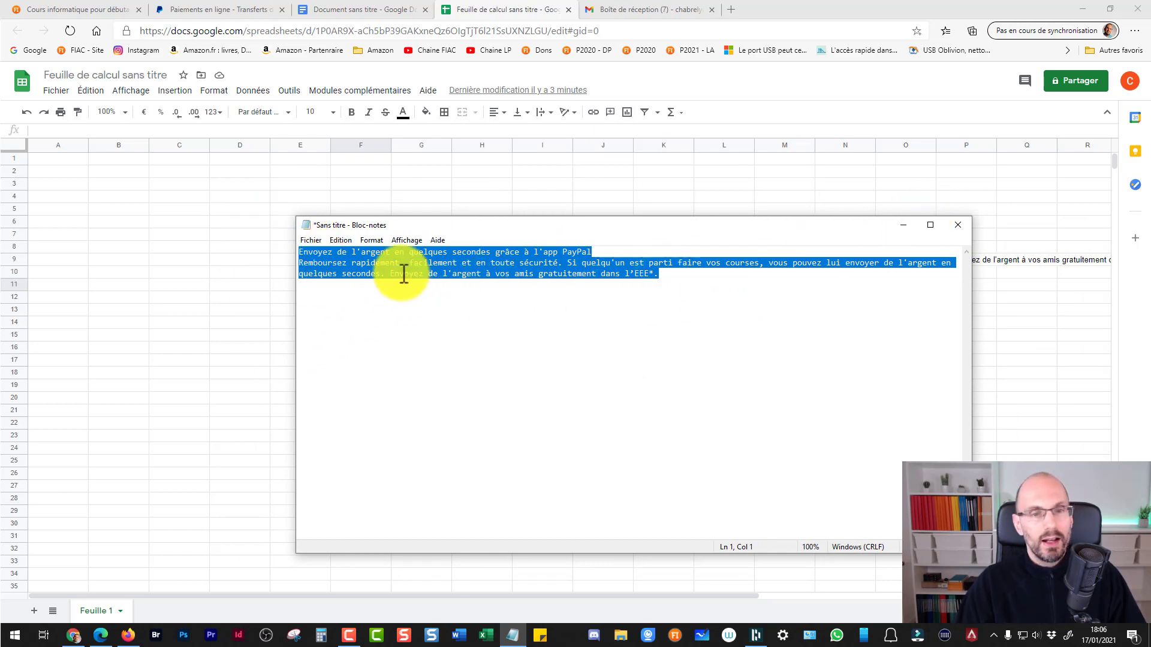
left_click(395, 252)
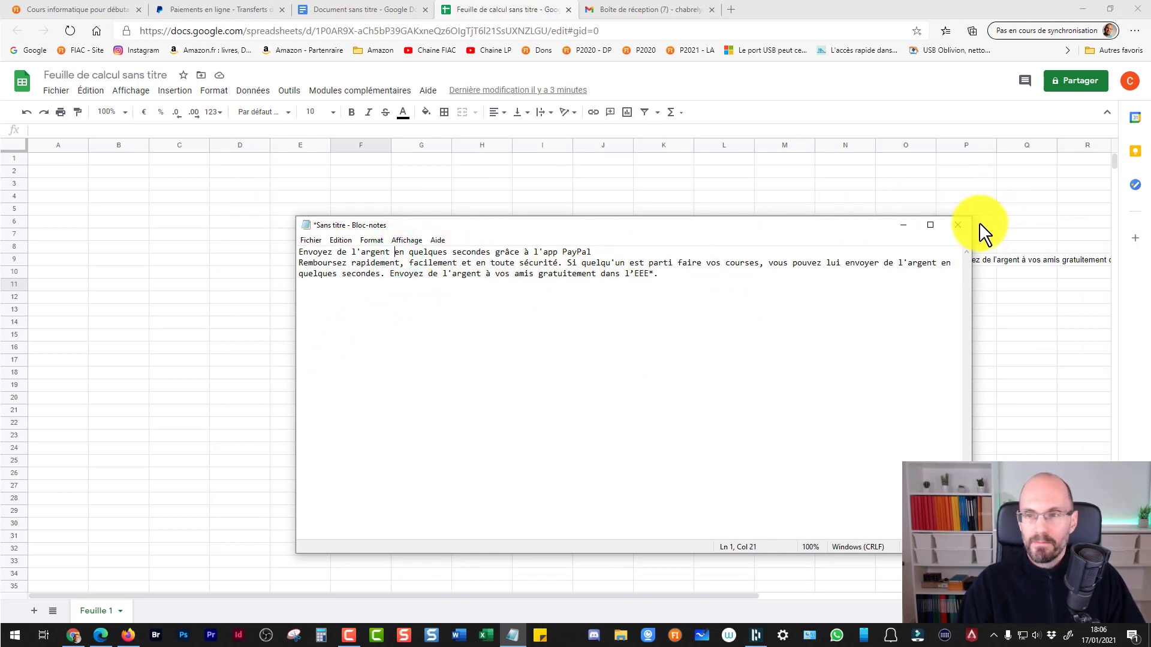
left_click(958, 224)
left_click(577, 325)
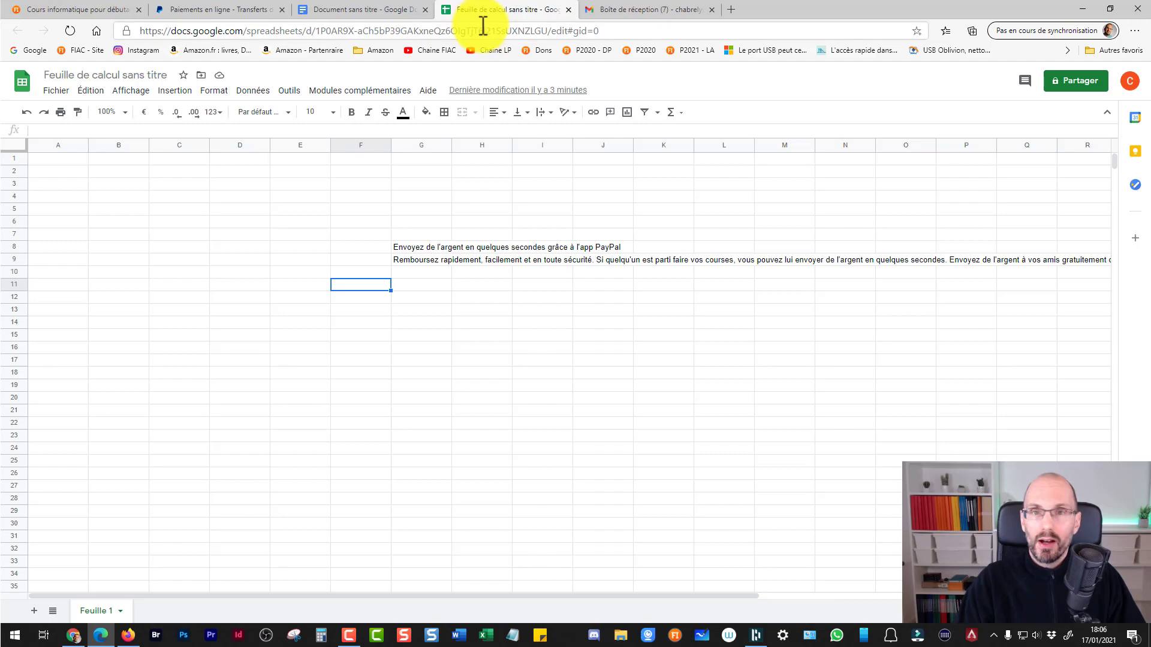
left_click(352, 9)
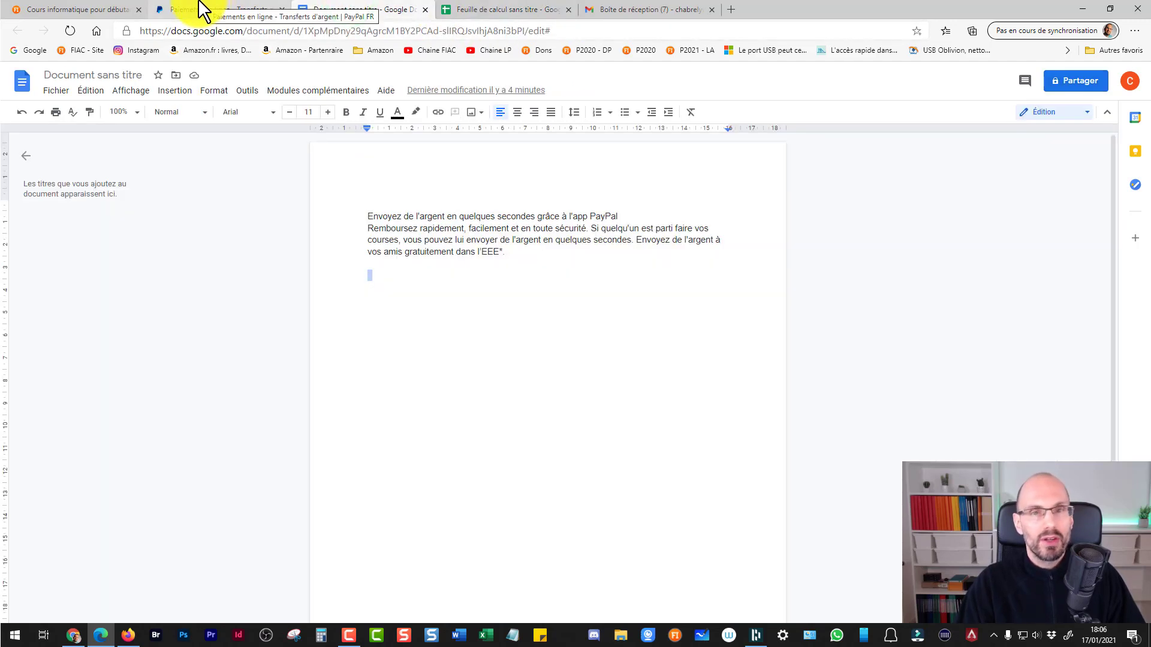
left_click(658, 9)
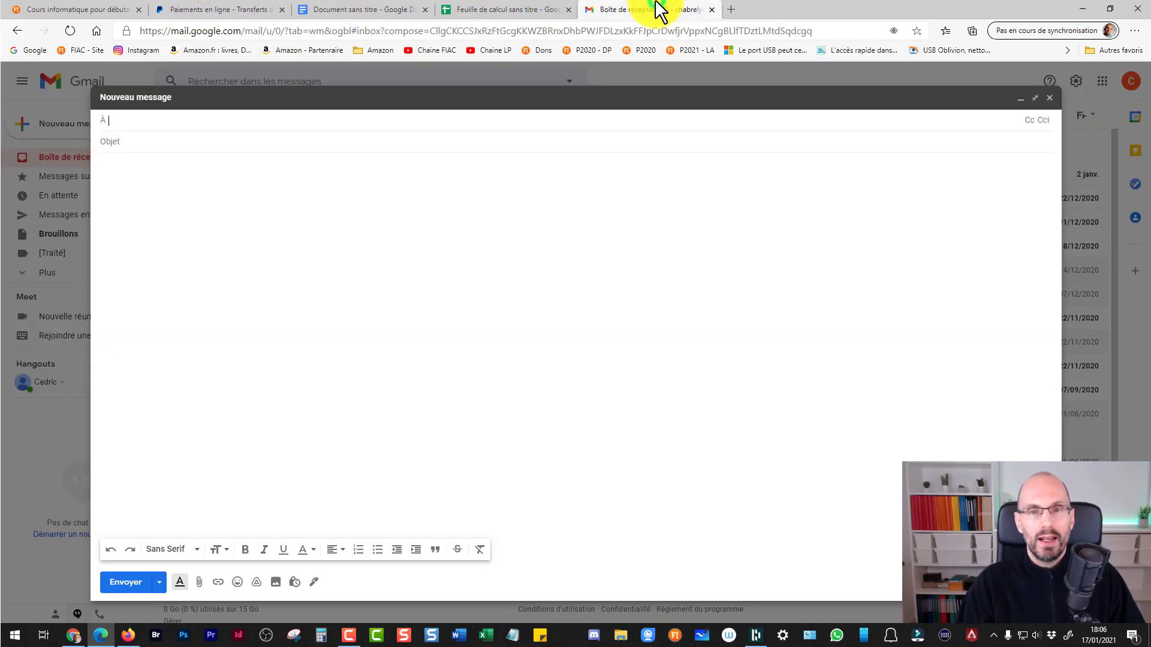
Paste the PayPal text into the message body, undo it, and repaste it unformatted with Ctrl+Shift+V
left_click(154, 170)
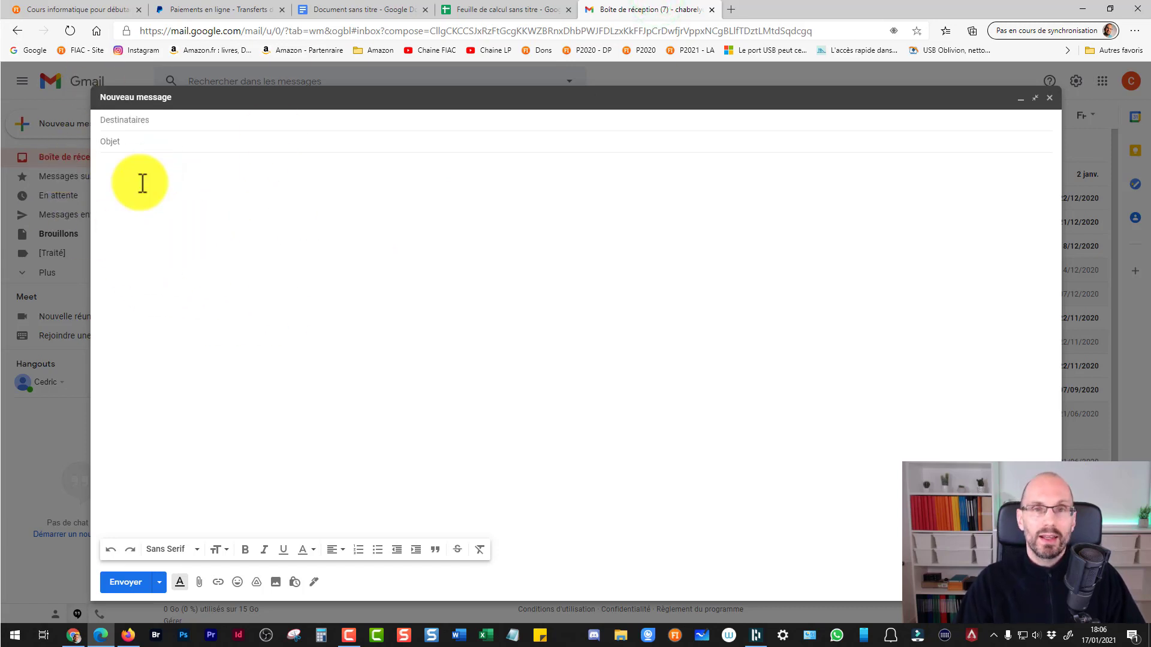
key("ctrl+v")
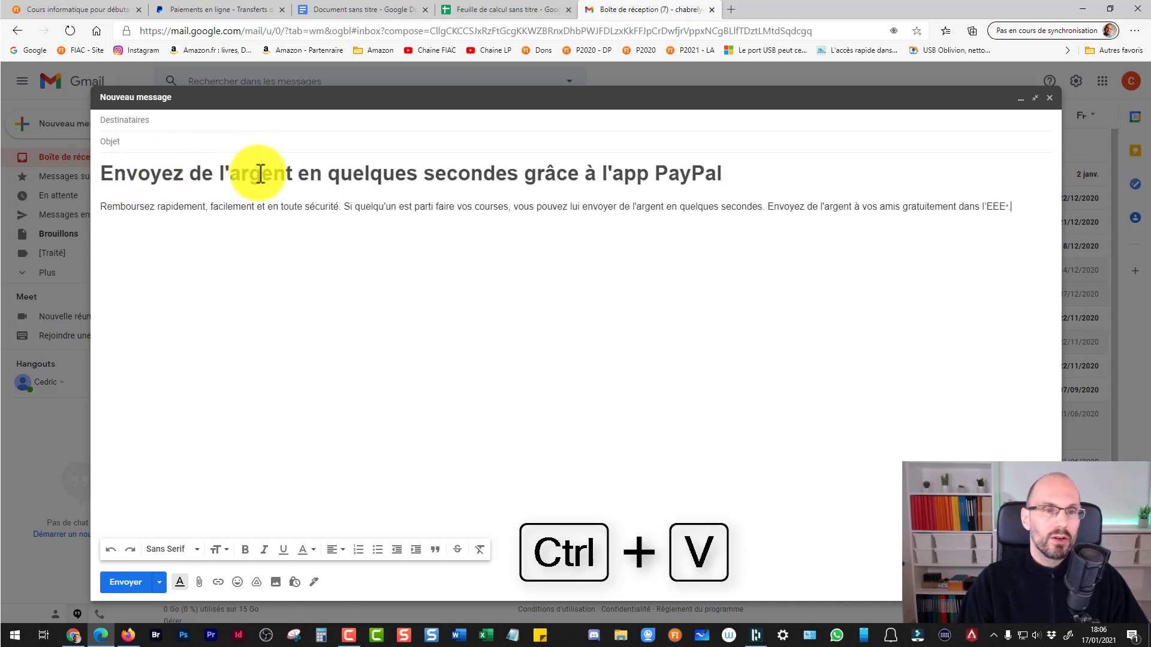
left_click(256, 178)
key("ctrl+z")
key("ctrl+shift+v")
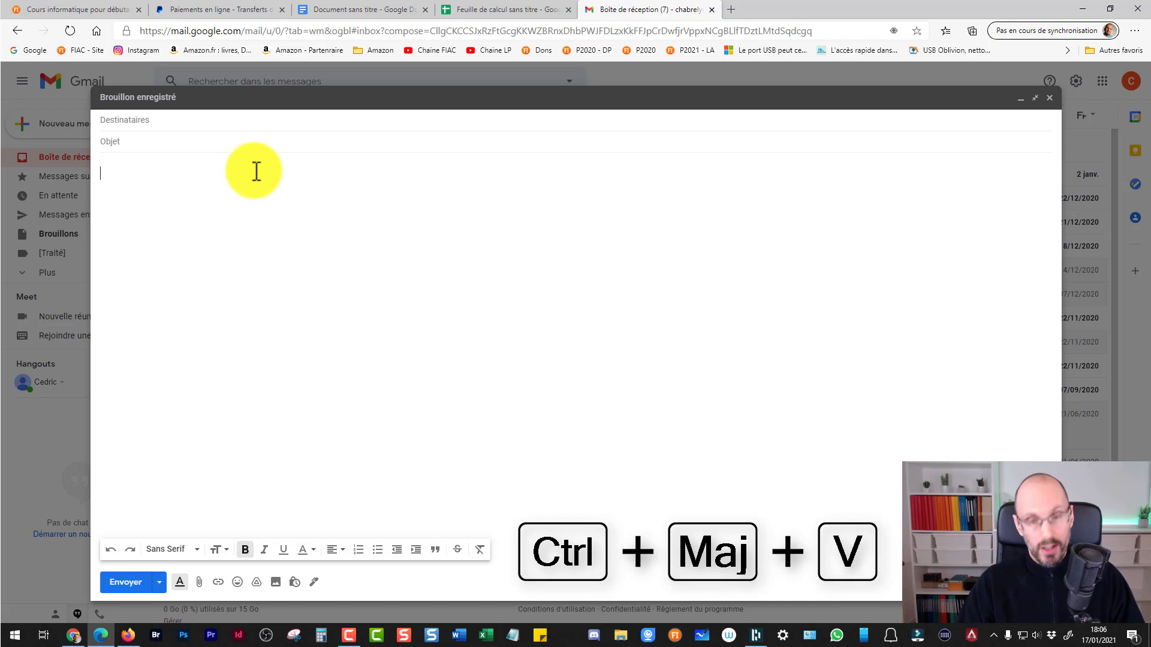
type("Envoyez de l'argent en quelques secondes grâce à l'app PayPal Remboursez rapidement, facilement et en toute sécurité. Si quelqu'un est parti faire vos courses, vous pouvez lui envoyer de l'argent en quelques secondes. Envoyez de l'argent à vos amis gratuitement dans l’EEE*.")
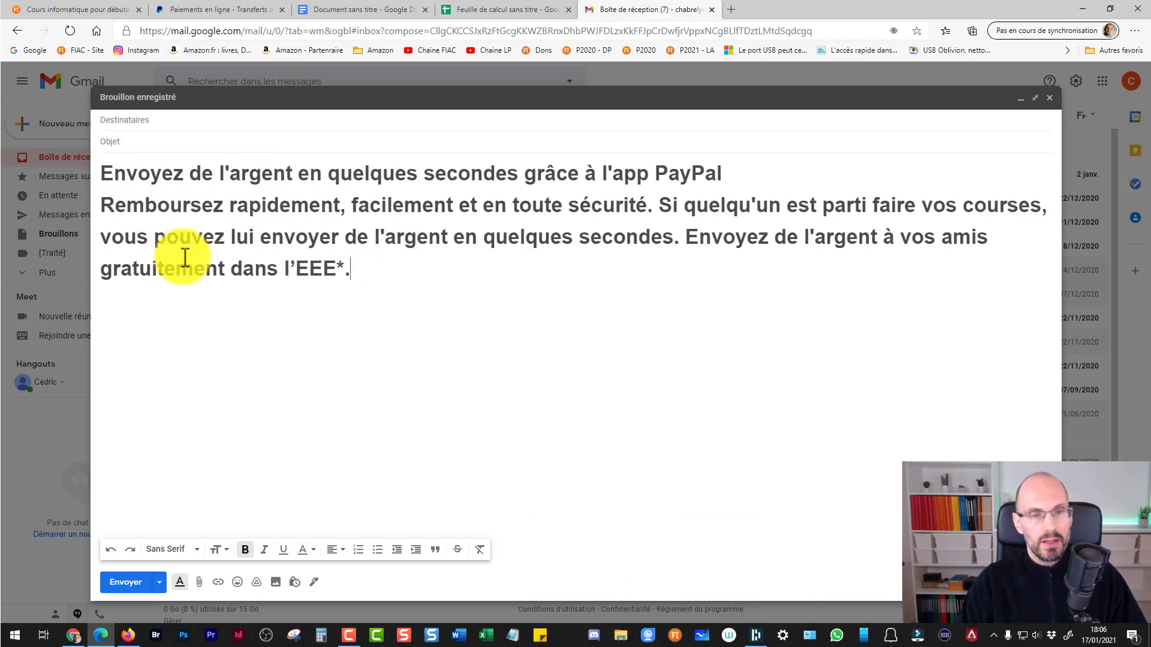
Clear the message body and paste the PayPal text again over a full selection
key("ctrl+a")
key("ctrl+c")
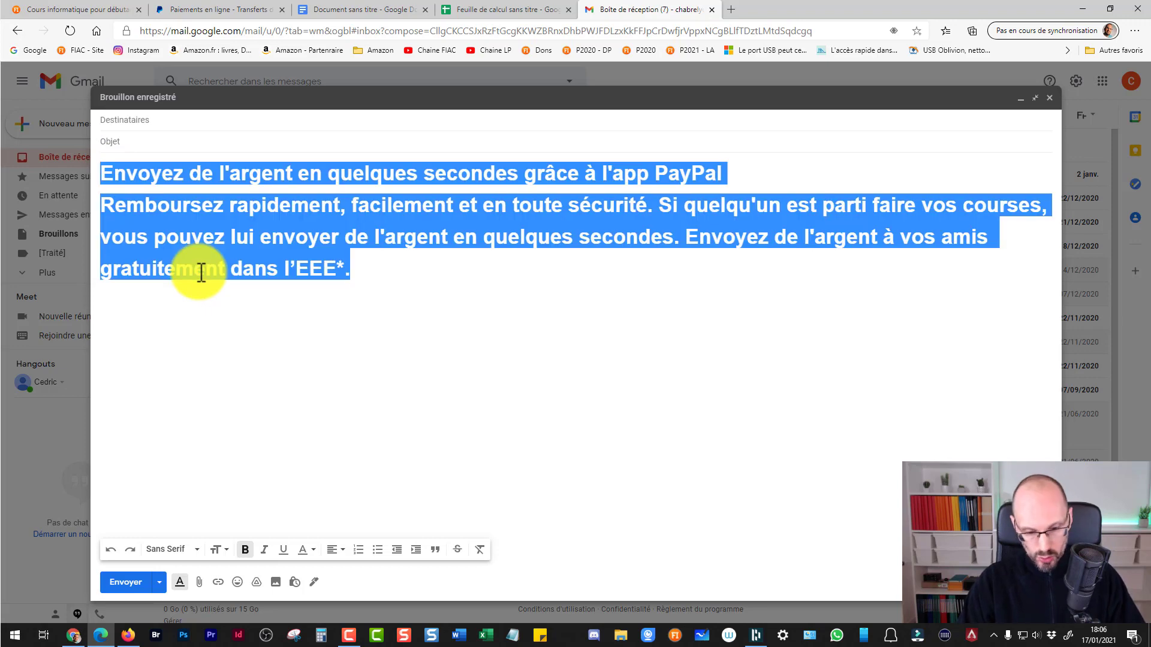
key("Delete")
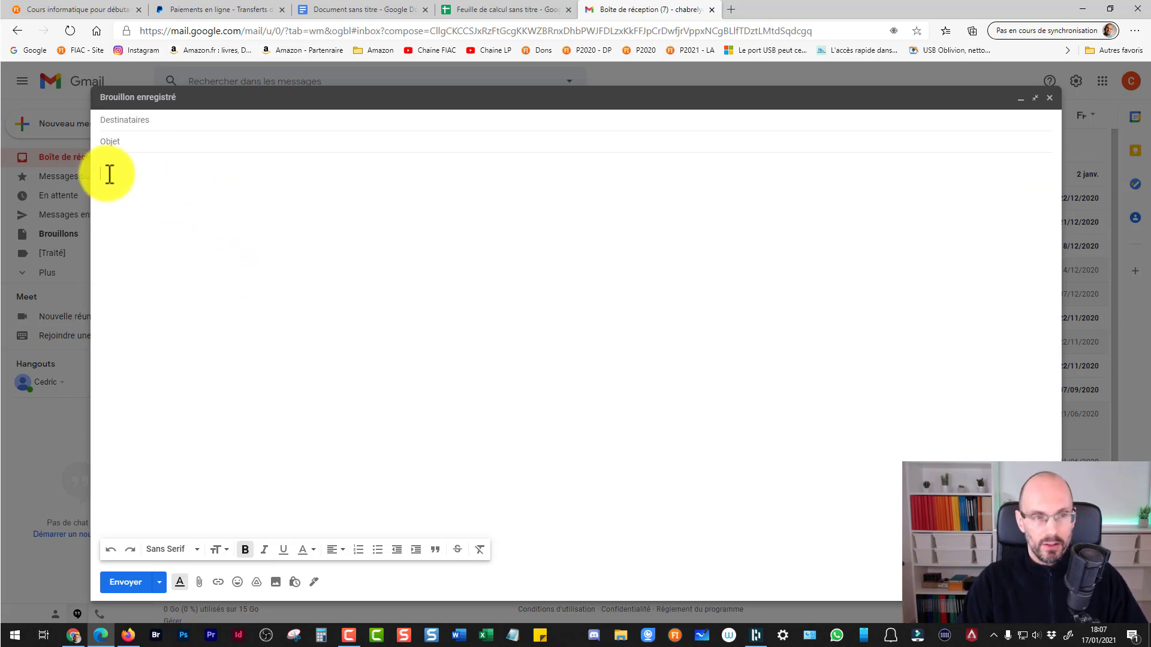
key("ctrl+v")
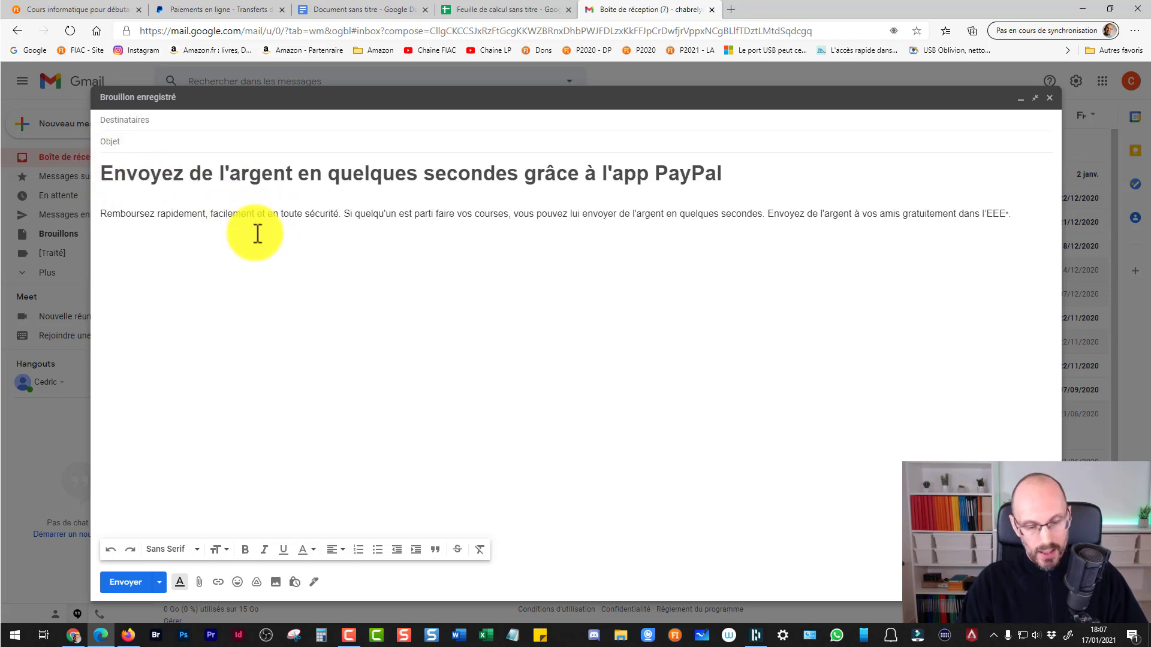
key("ctrl+a")
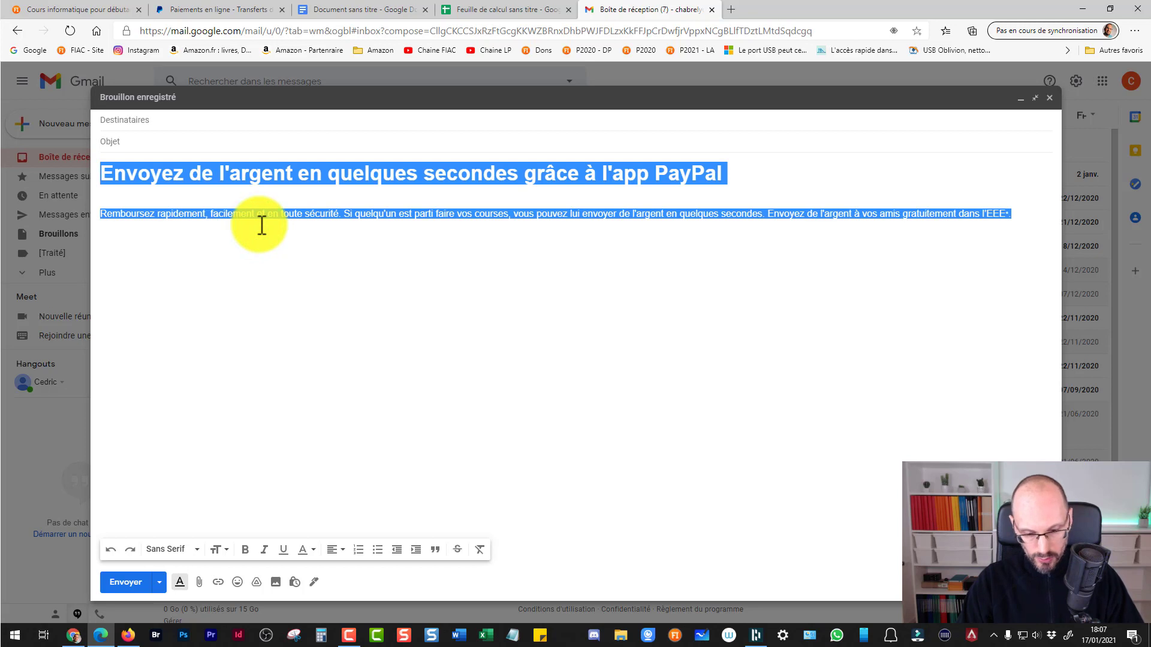
key("ctrl+v")
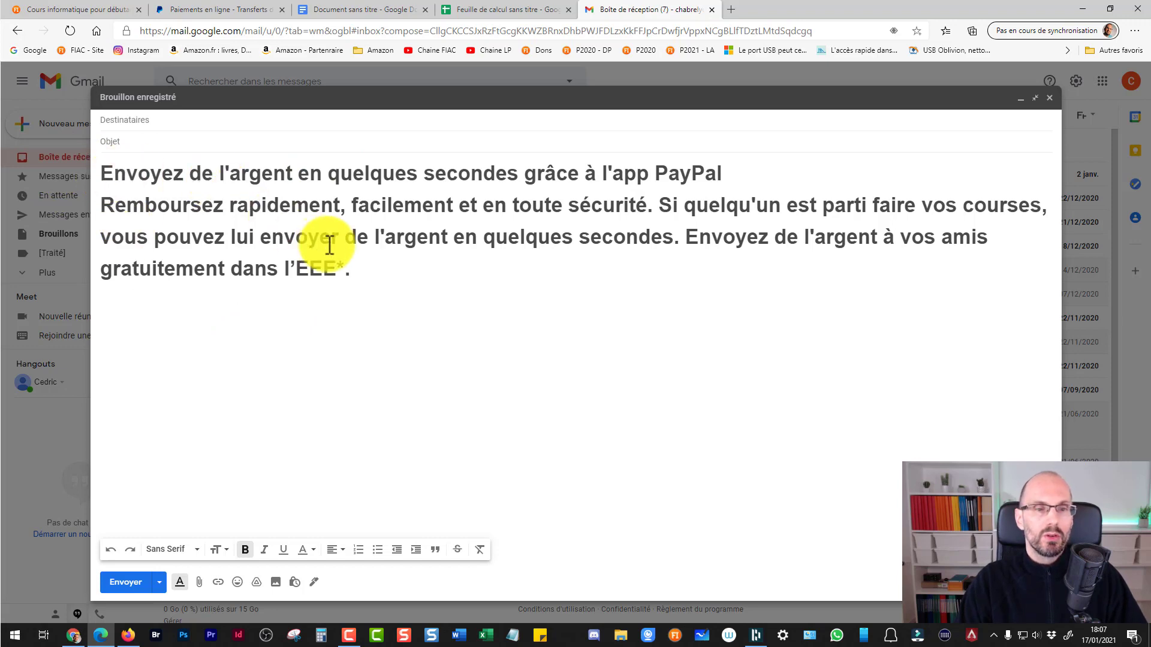
Apply Remove formatting to the whole message text, then discard the draft
left_click_drag(366, 272, 63, 155)
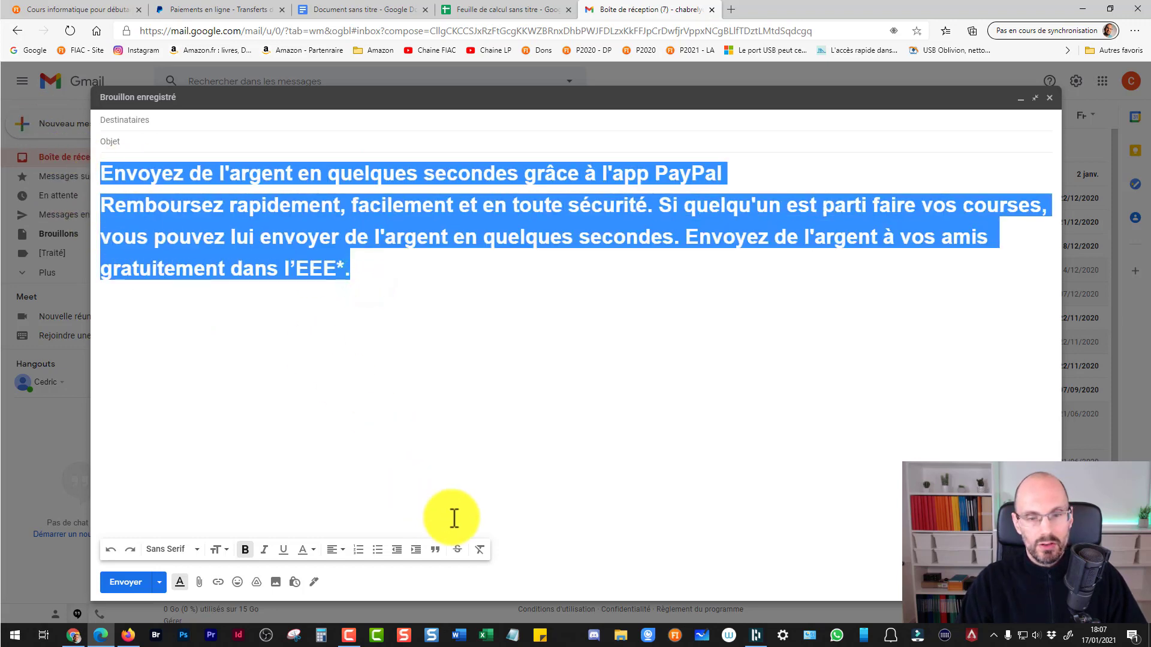
left_click(480, 550)
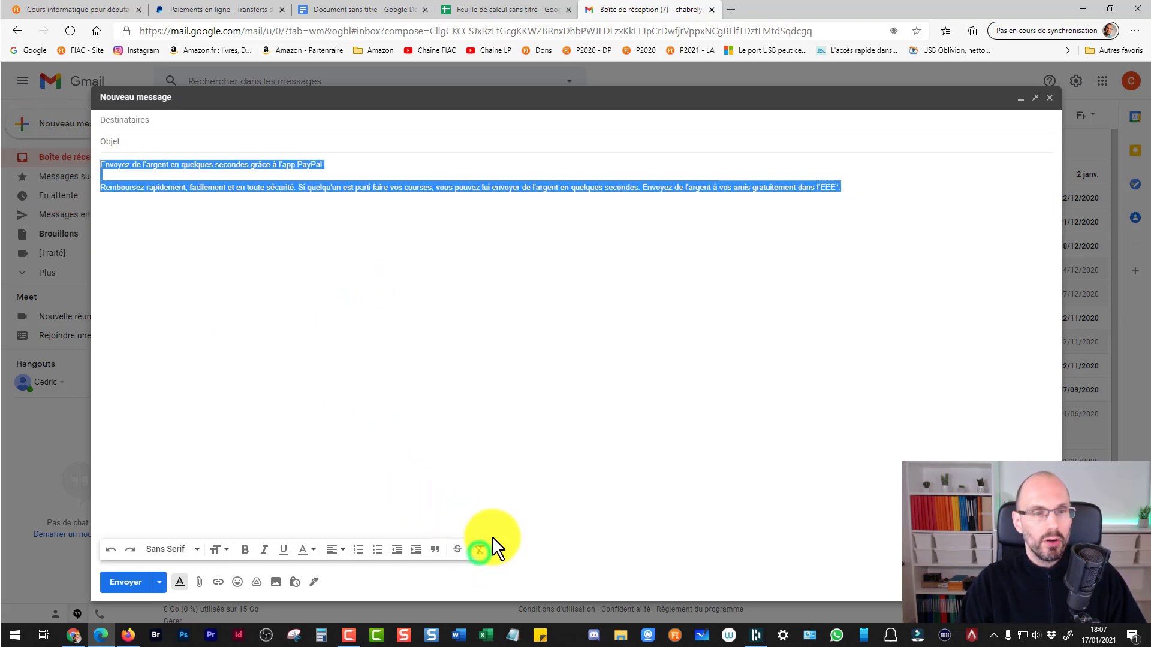
left_click(149, 223)
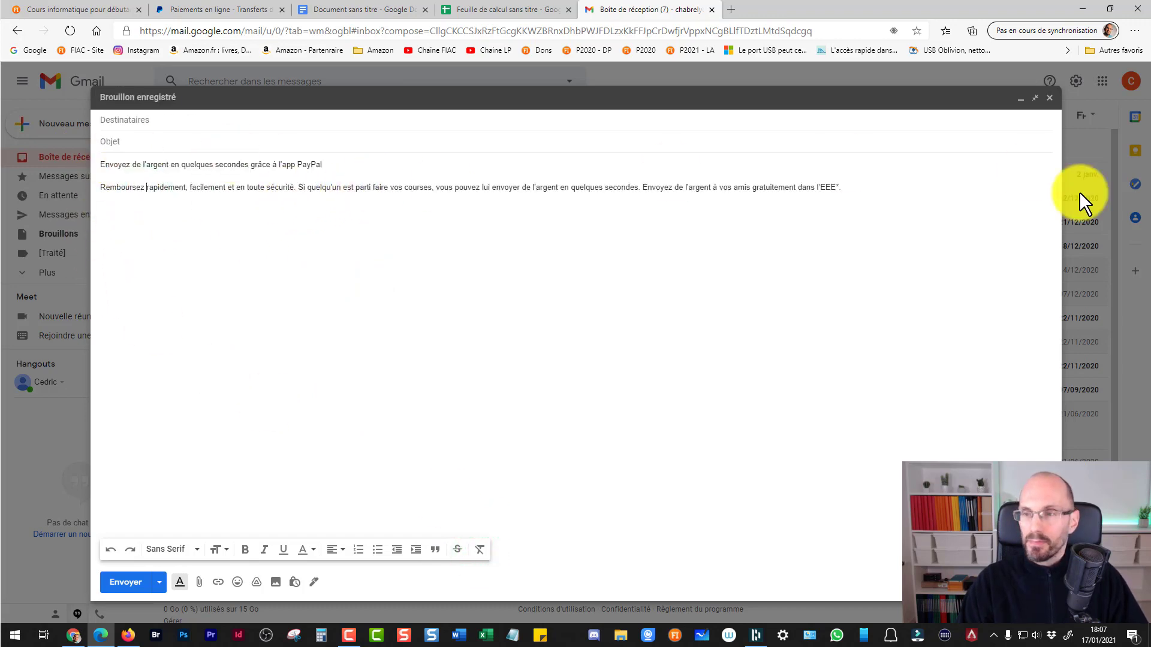
left_click(1044, 582)
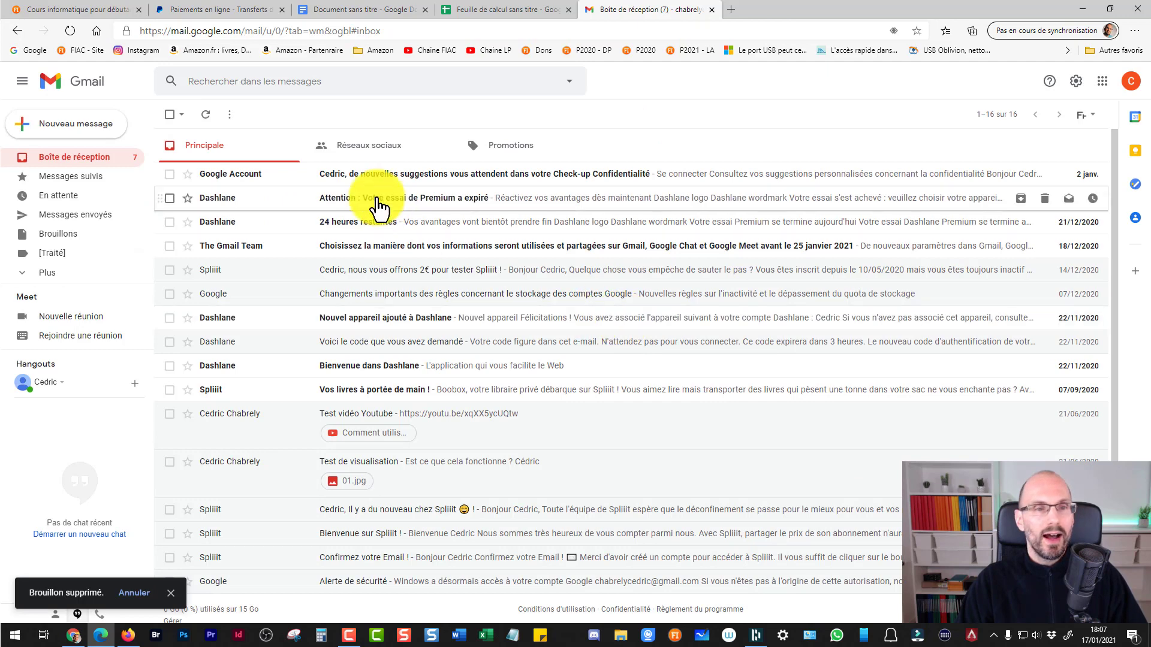
Switch to the 'Cours informatique pour débutants' FIAC website tab
left_click(102, 11)
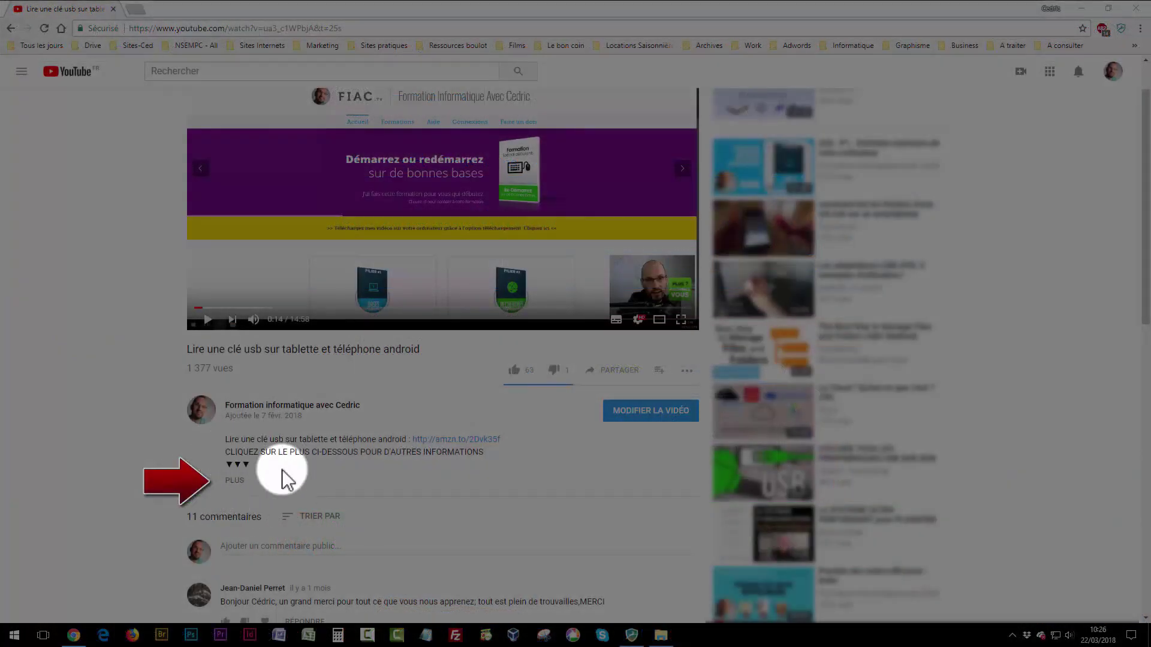
Click PLUS to expand the full YouTube video description
left_click(235, 480)
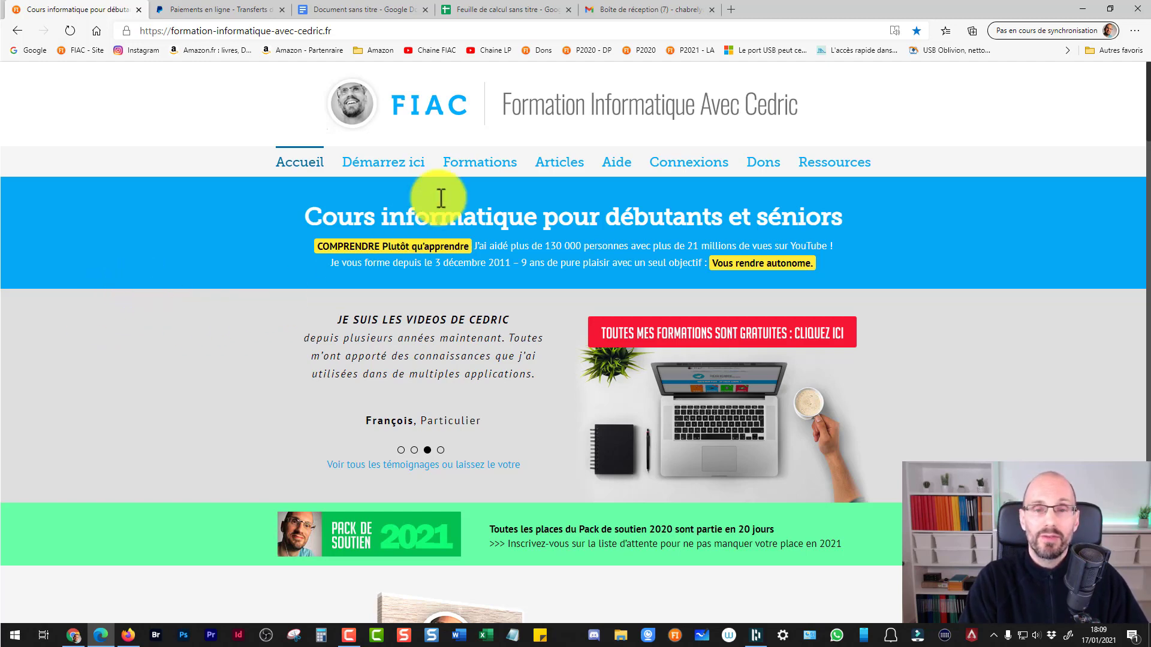
Open the Formations page, scroll through Cédric's course list, and return home via the FIAC logo
left_click(481, 169)
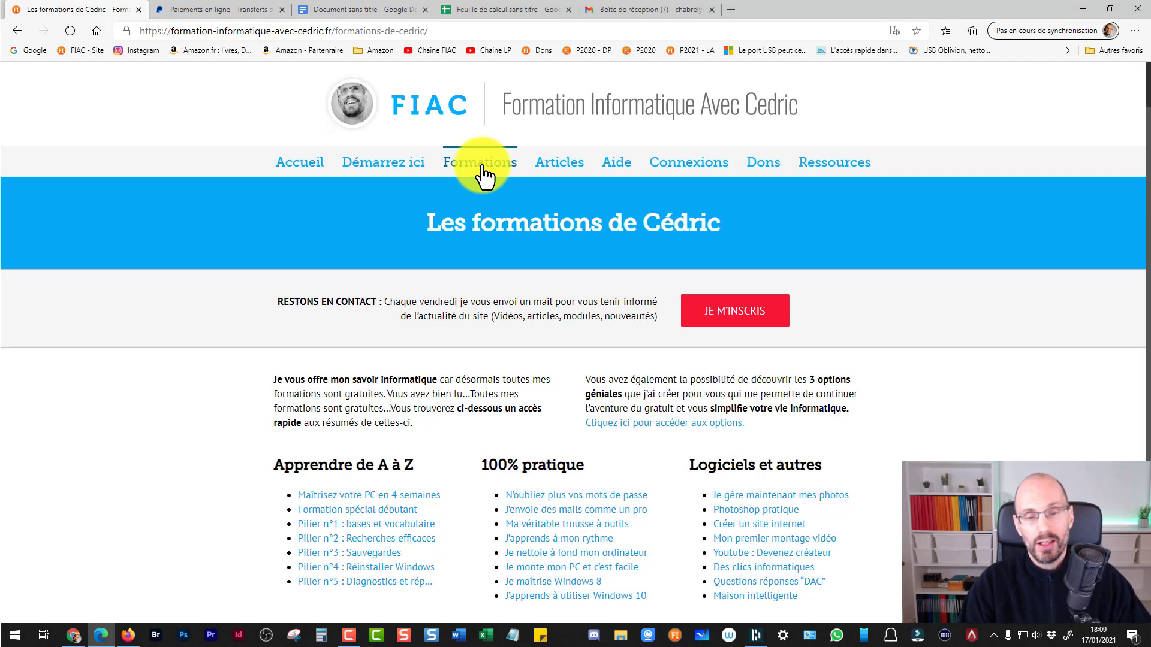
scroll(348, 389, "down", 3)
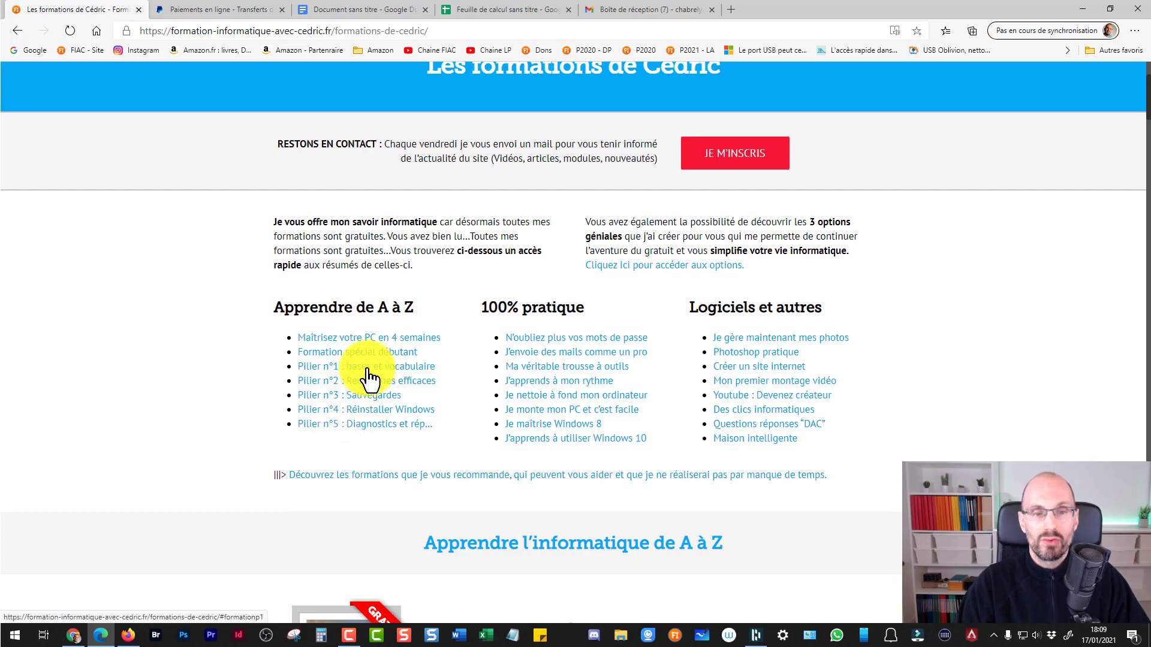
scroll(259, 304, "down", 5)
scroll(231, 262, "down", 6)
scroll(232, 246, "down", 9)
scroll(185, 348, "down", 2)
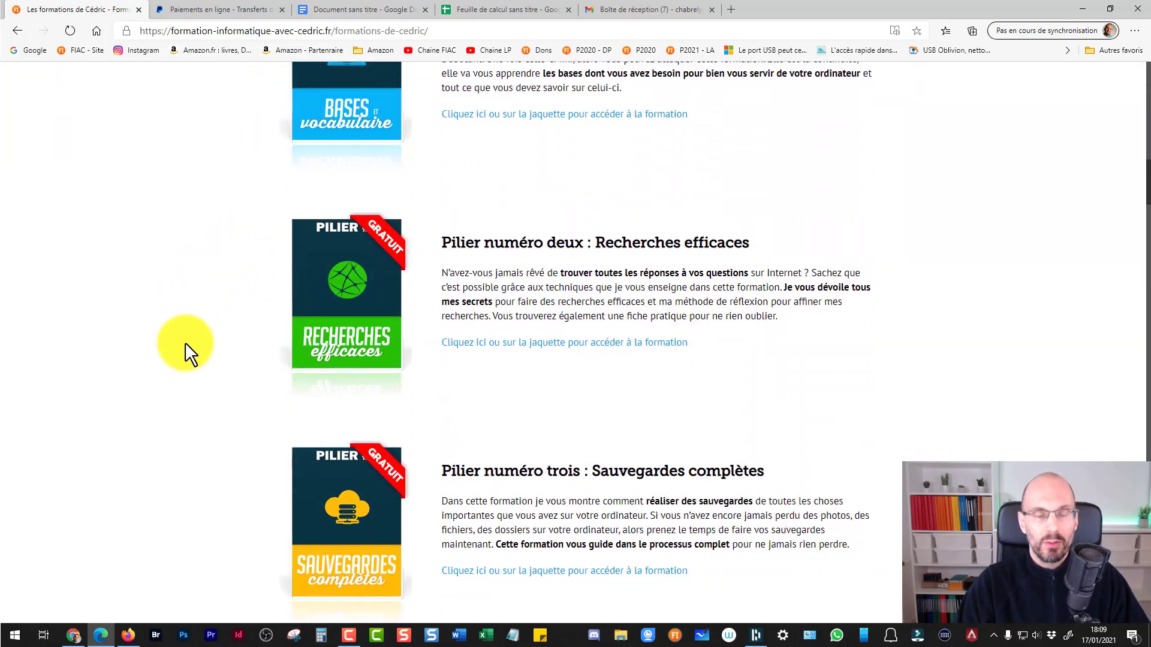
scroll(177, 329, "down", 8)
scroll(175, 311, "down", 8)
scroll(175, 298, "down", 5)
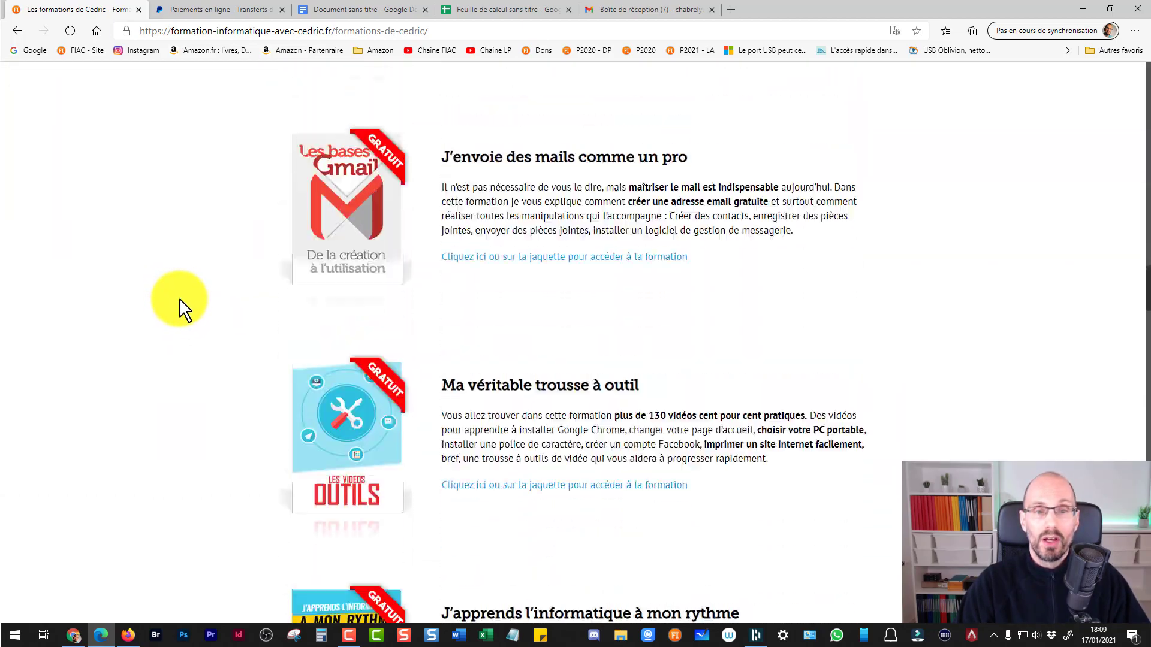
scroll(180, 305, "up", 10)
scroll(189, 318, "up", 10)
scroll(201, 326, "up", 10)
scroll(203, 325, "up", 5)
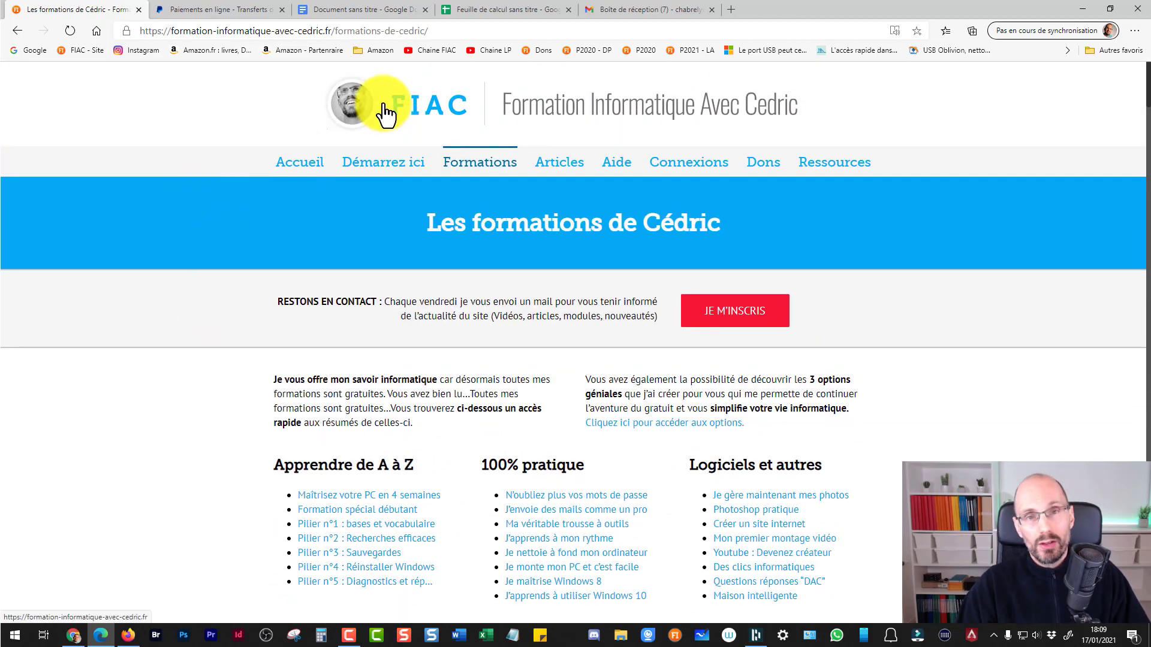
left_click(391, 115)
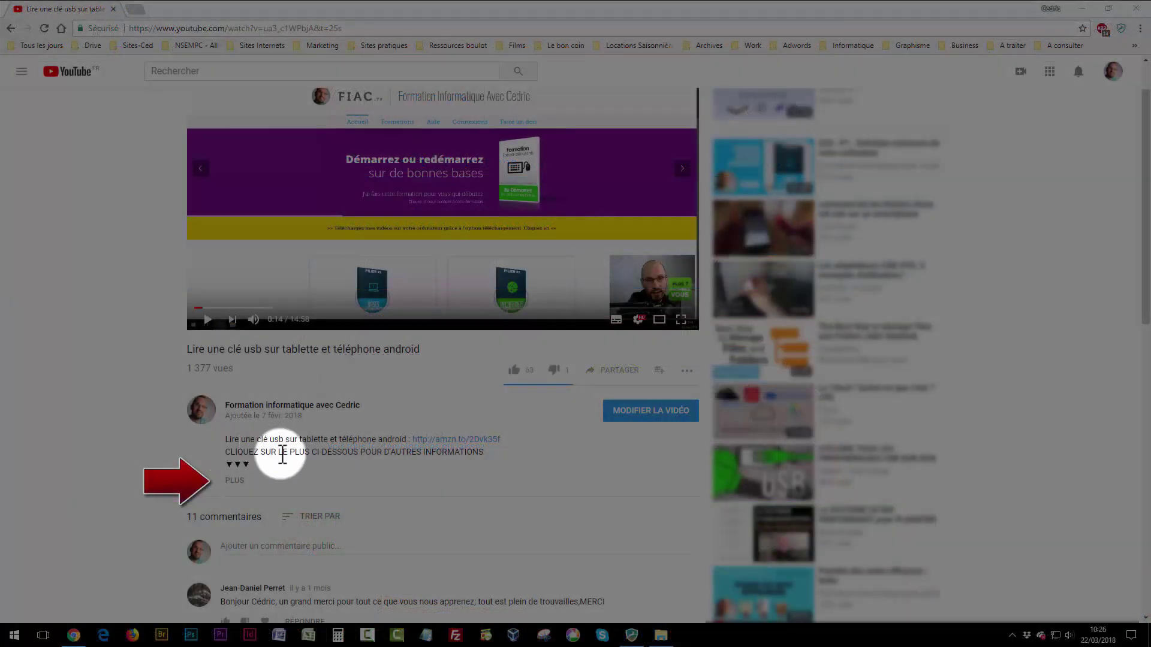
Click PLUS to reveal the full text of the YouTube video description
left_click(235, 481)
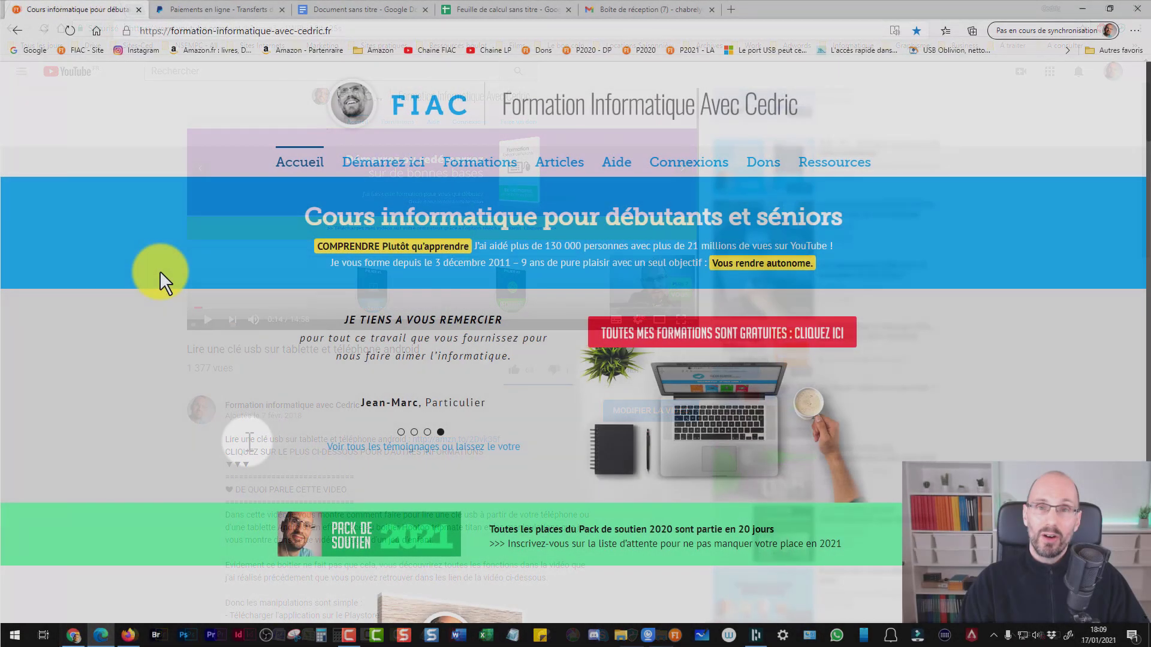